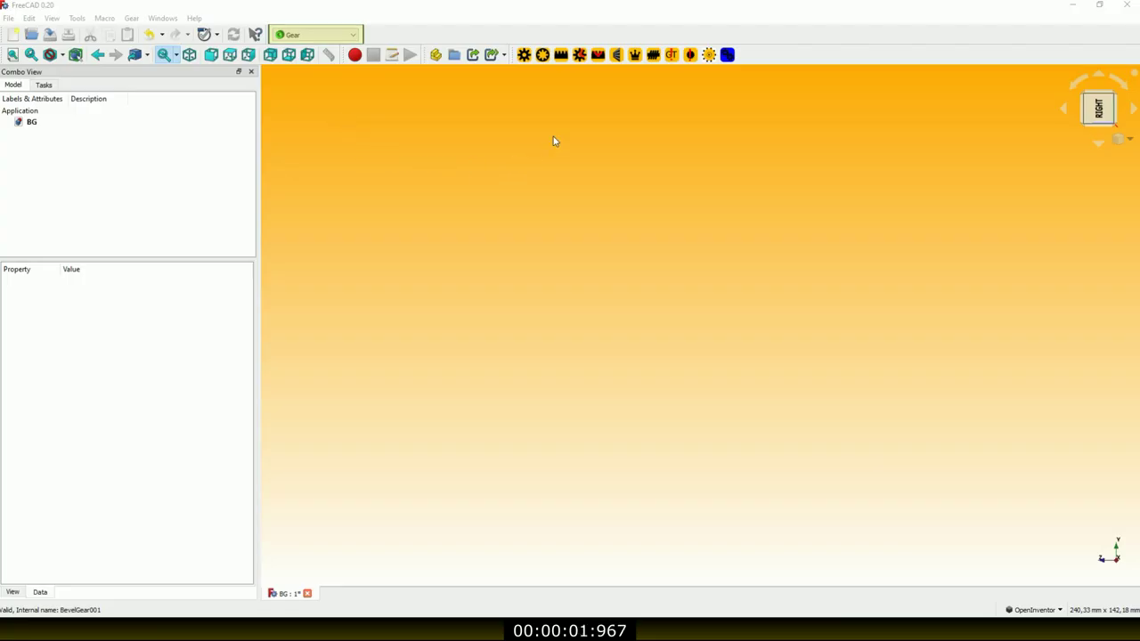
# Add two bevel gears, then give BevelGear 15 mm height and 3 mm module (dw 45 mm)
pyautogui.click(618, 55)
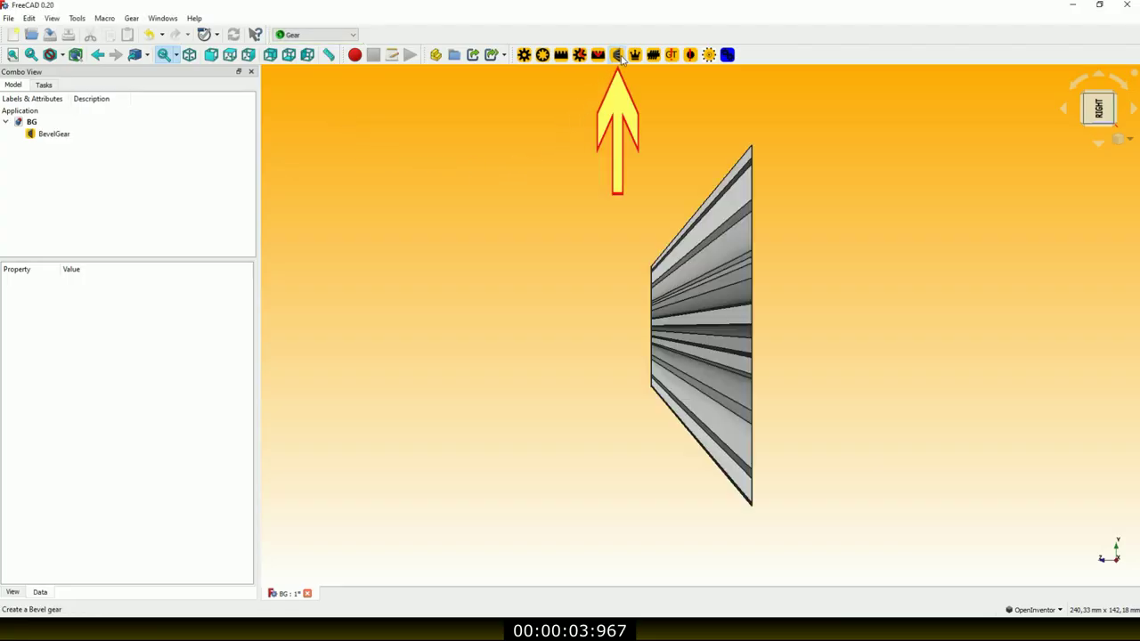
pyautogui.click(617, 55)
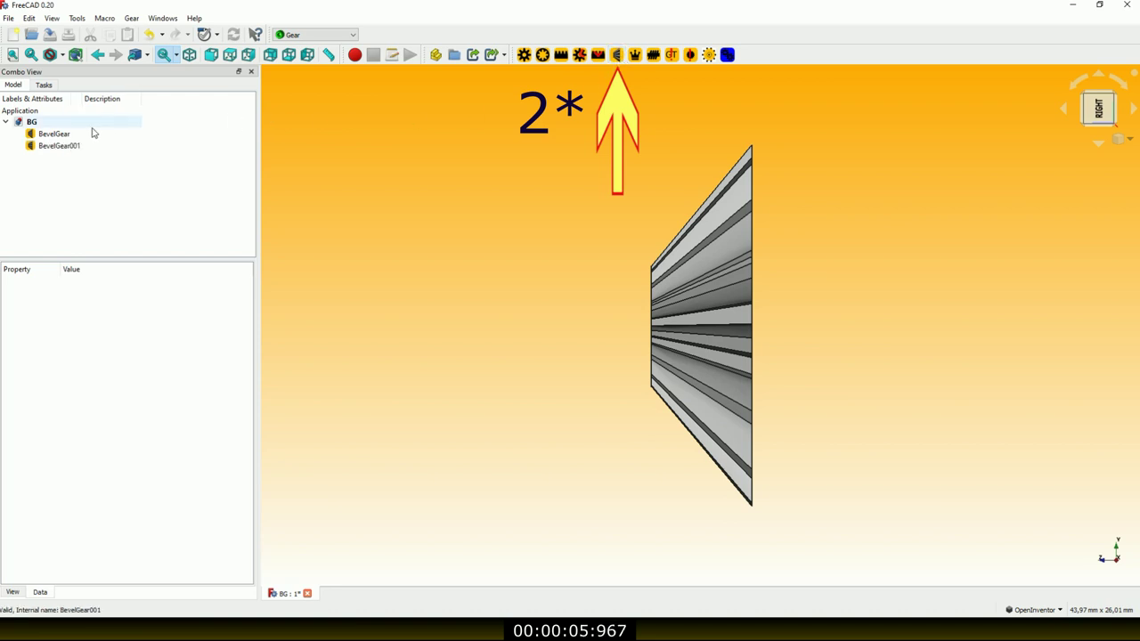
pyautogui.click(44, 134)
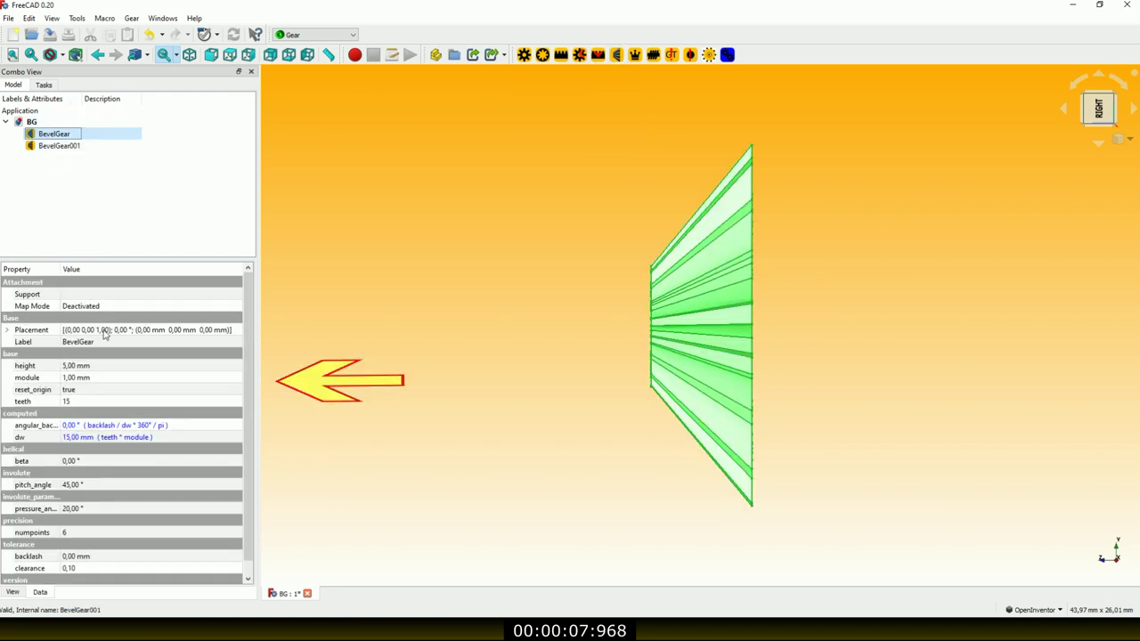
pyautogui.doubleClick(76, 366)
pyautogui.write('15')
pyautogui.press('Tab')
pyautogui.write('3')
pyautogui.press('Return')
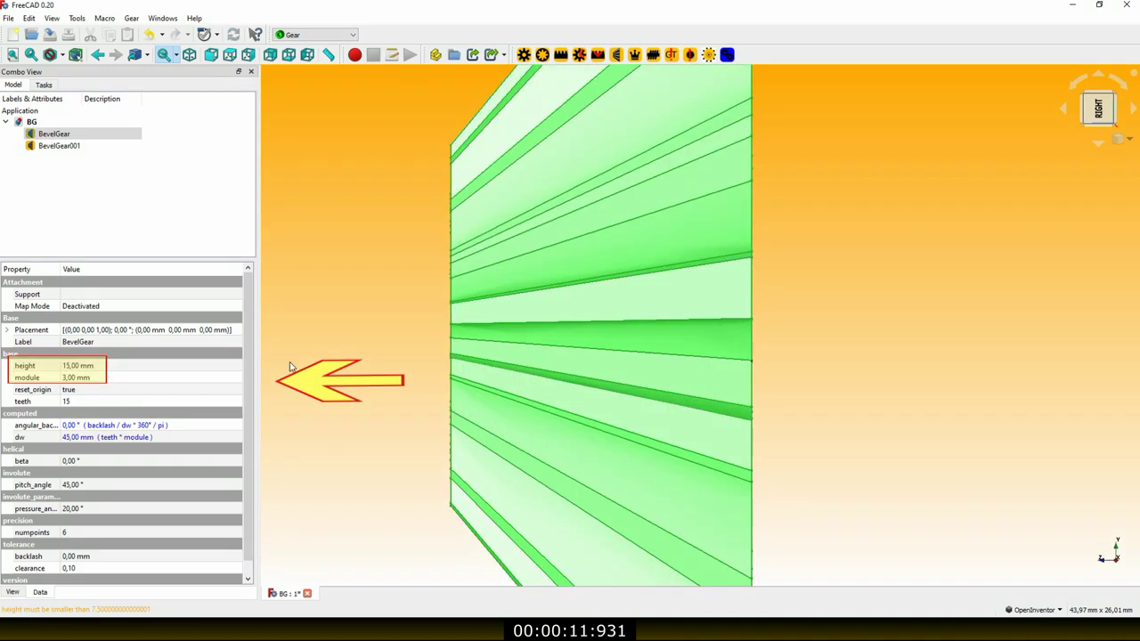
pyautogui.scroll(-1, 1024, 357)
pyautogui.scroll(-3, 1033, 329)
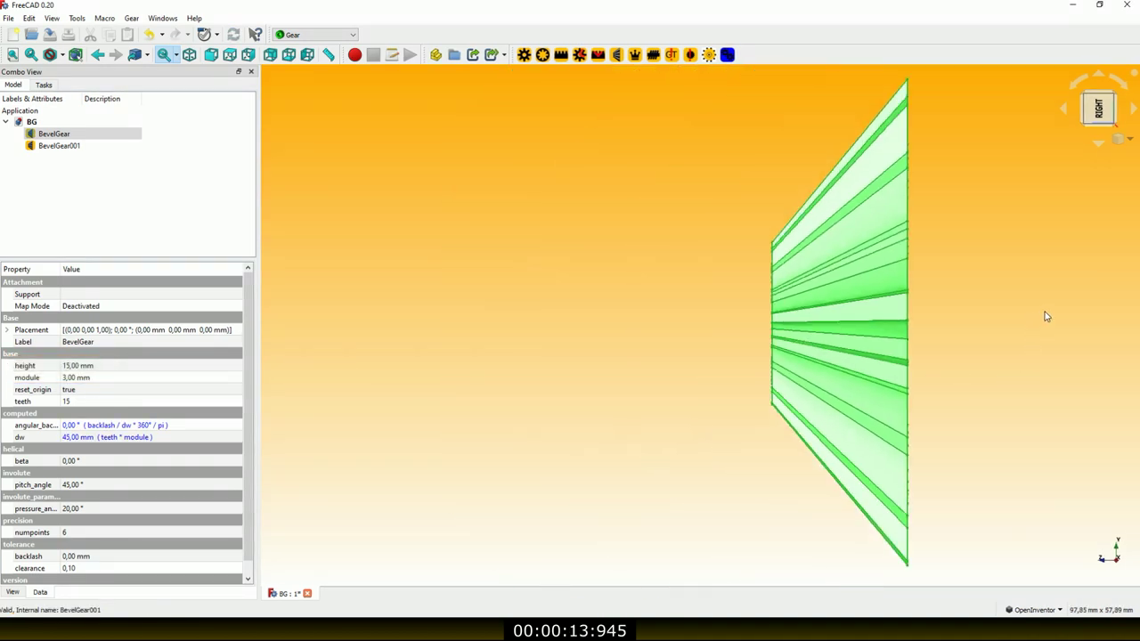
pyautogui.scroll(-1, 1046, 313)
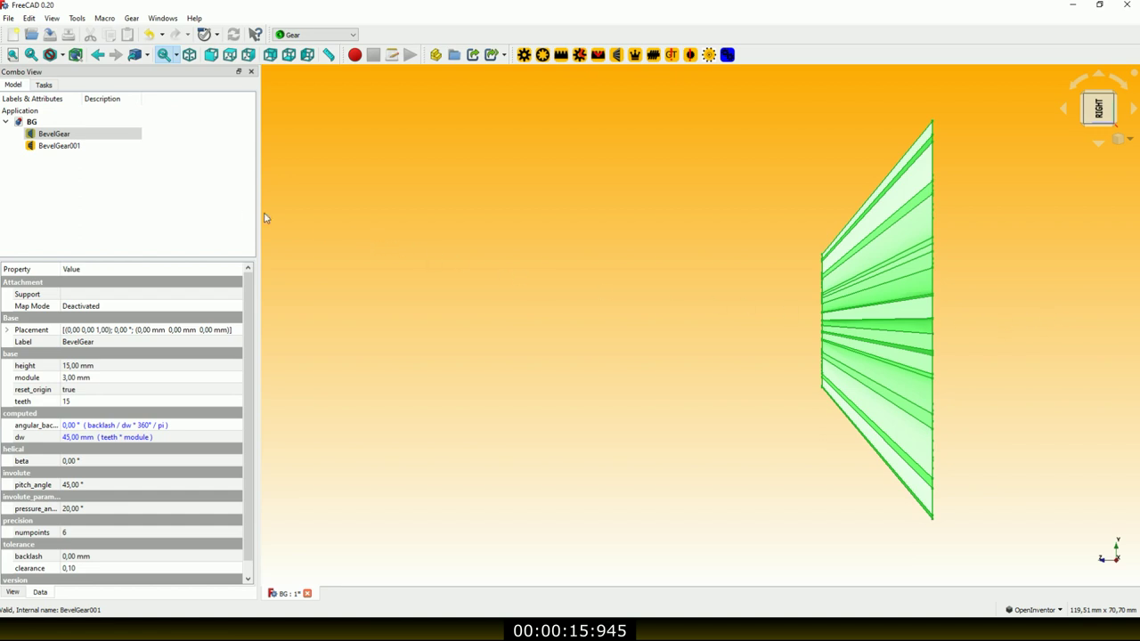
pyautogui.click(218, 222)
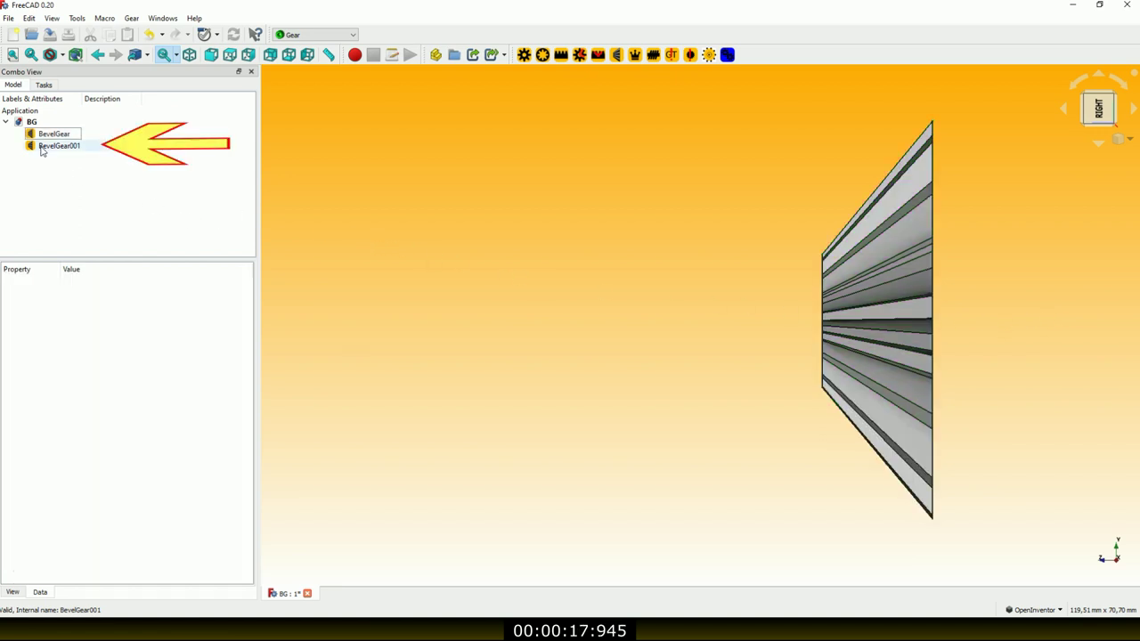
# Give BevelGear001 height 15 mm, module 3 mm and 38 teeth for a 114 mm dw
pyautogui.click(41, 148)
pyautogui.click(112, 365)
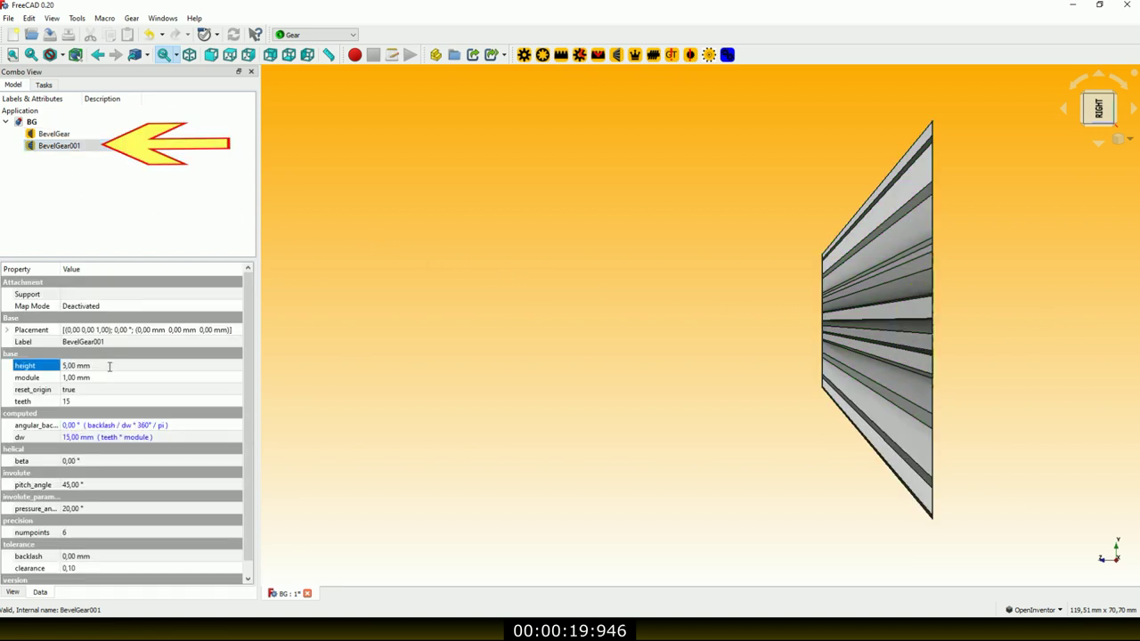
pyautogui.write('15')
pyautogui.click(96, 377)
pyautogui.write('3')
pyautogui.click(89, 400)
pyautogui.write('38')
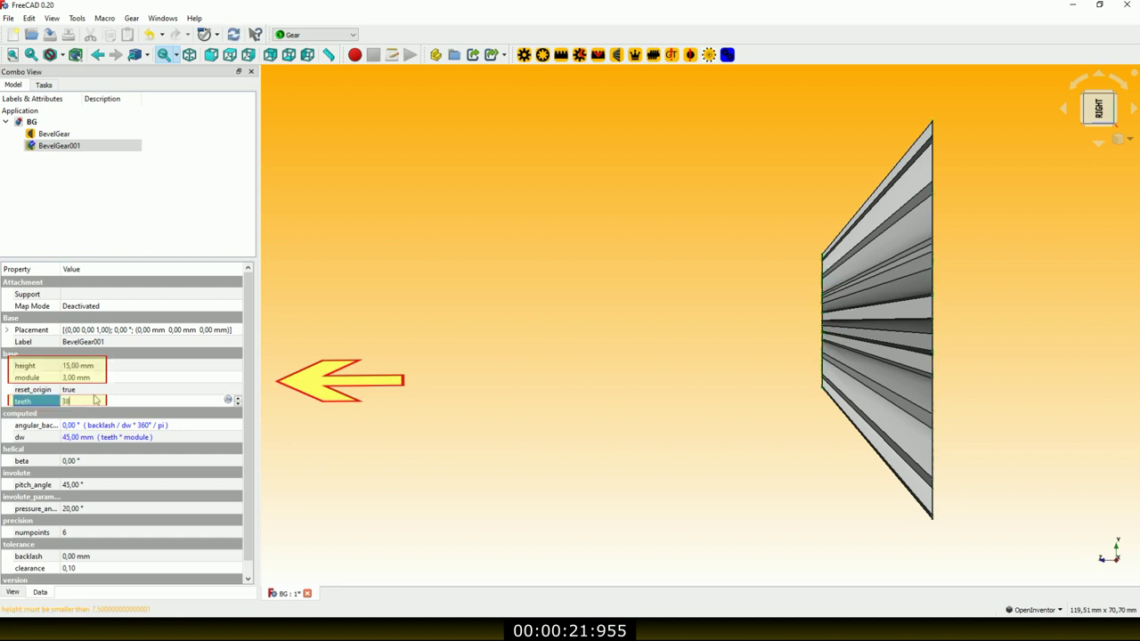
pyautogui.click(136, 355)
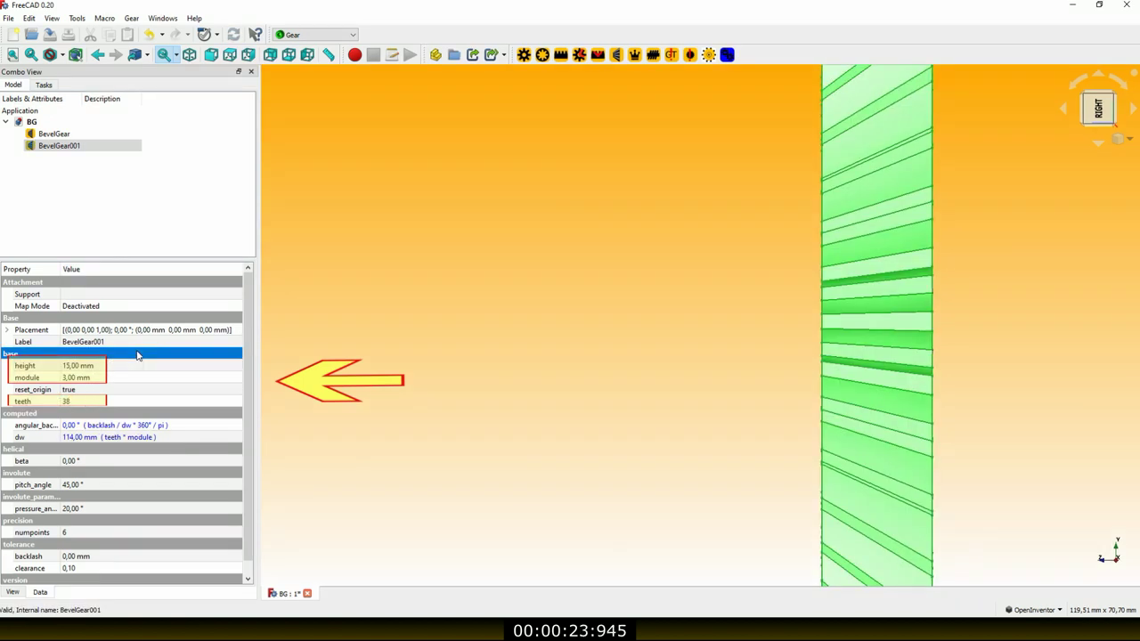
pyautogui.scroll(-2, 658, 318)
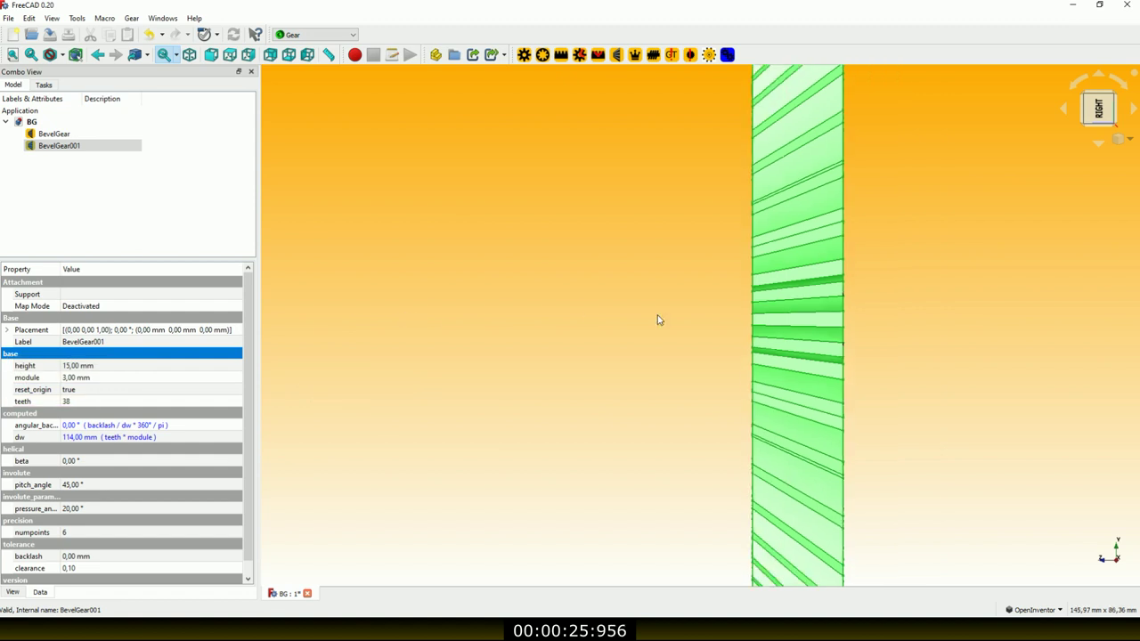
pyautogui.scroll(-2, 693, 332)
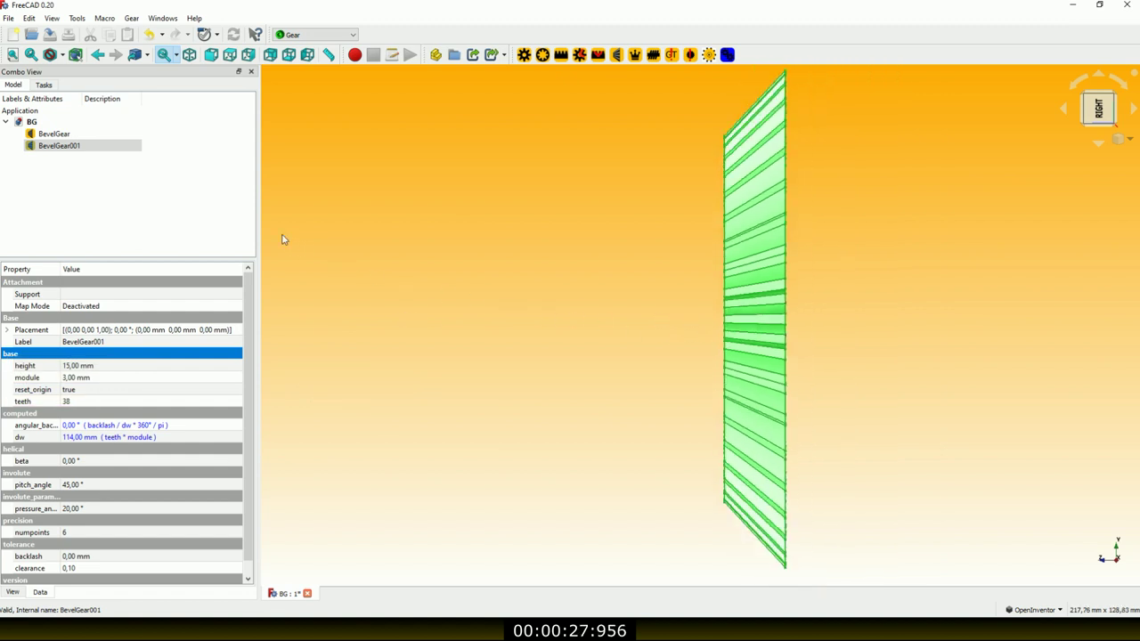
# Open BevelGear001's placement and choose X as the rotation axis
pyautogui.click(216, 215)
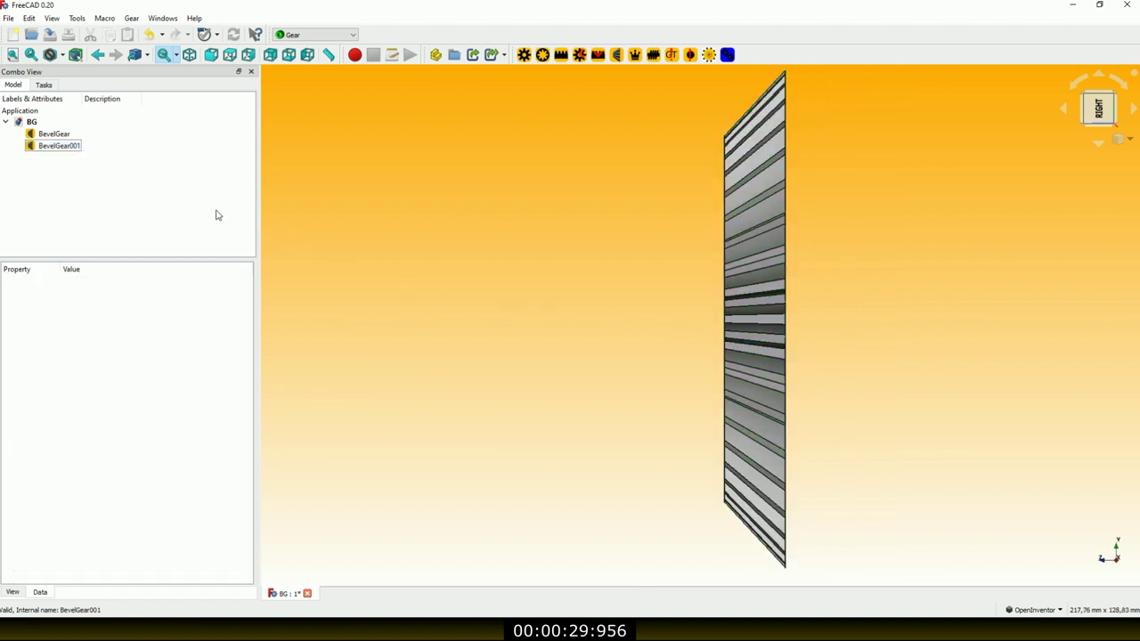
pyautogui.click(43, 146)
pyautogui.click(236, 332)
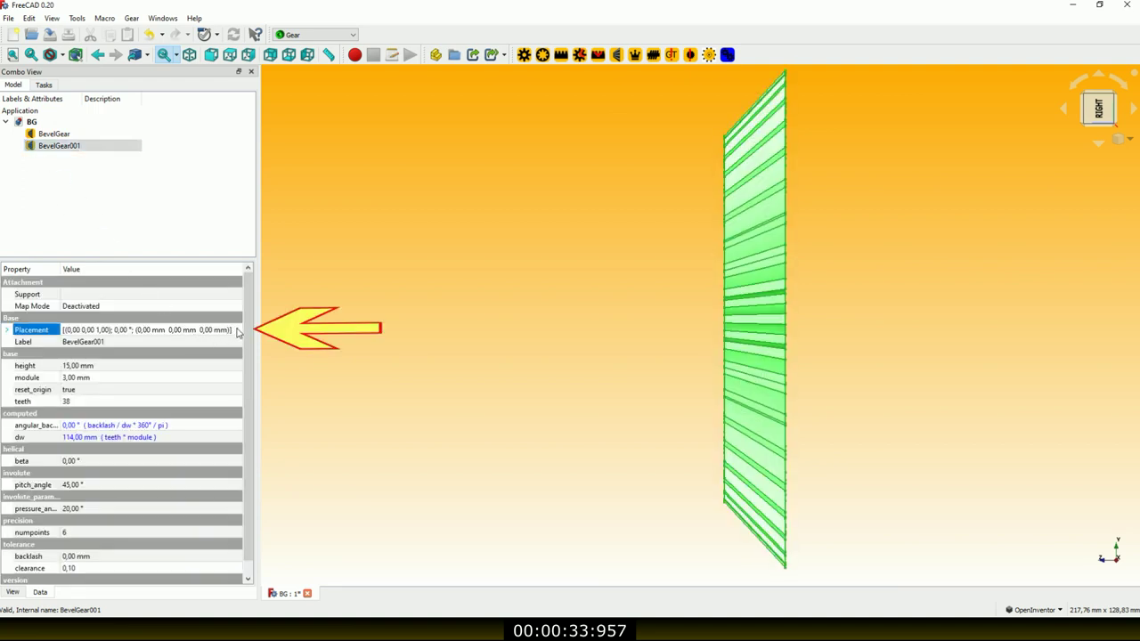
pyautogui.click(236, 330)
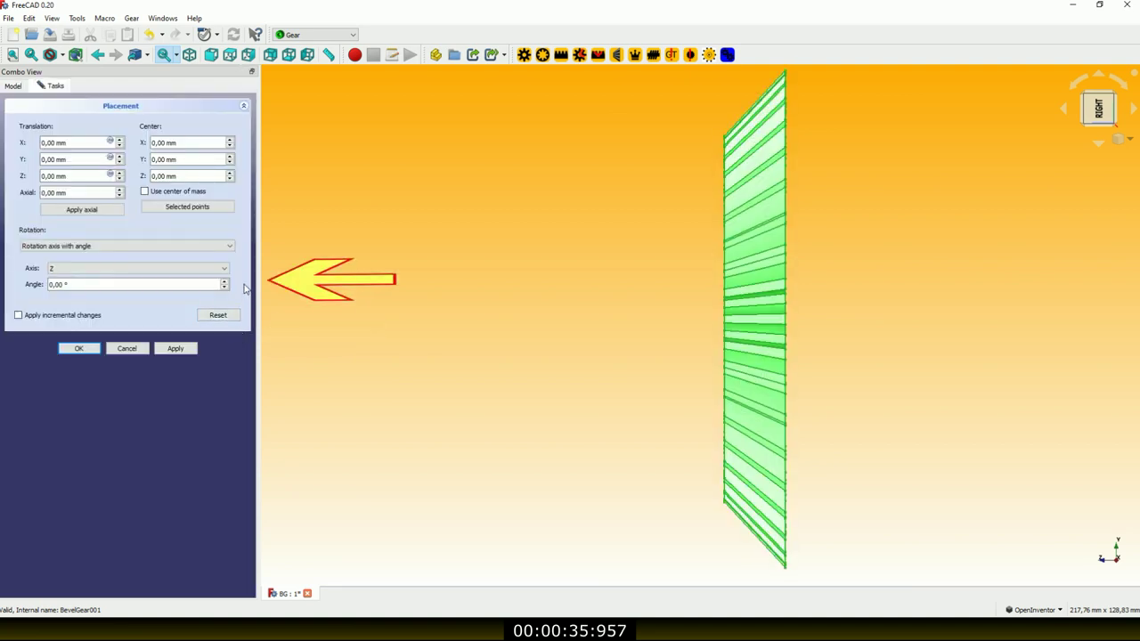
pyautogui.click(214, 268)
pyautogui.click(212, 279)
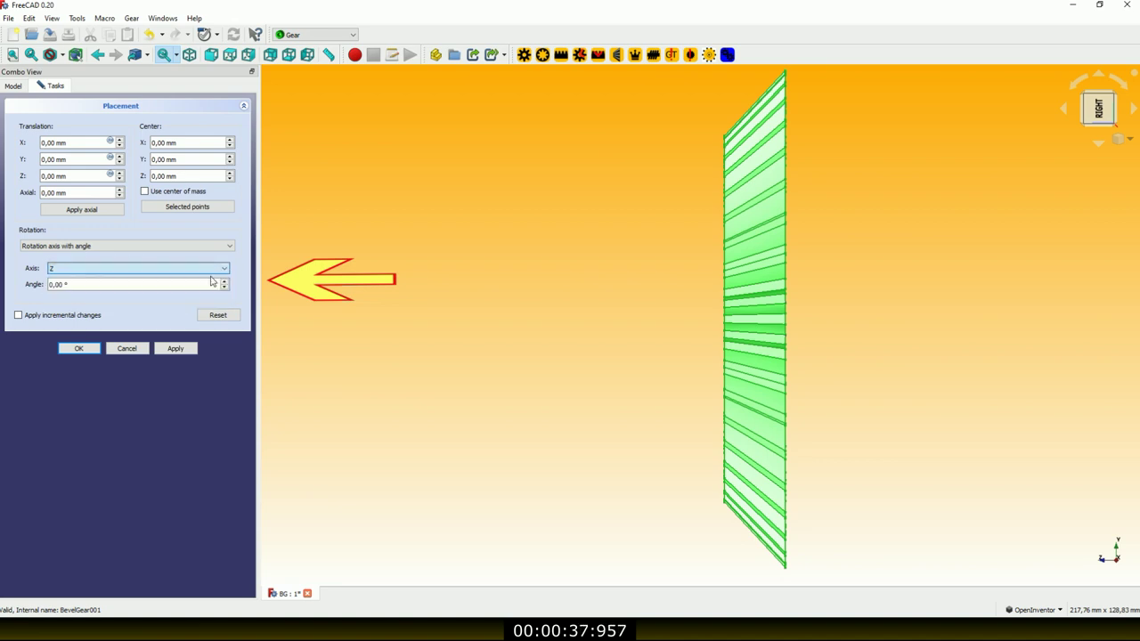
# Rotate it -90° and offset it to Y -3*15/2 and Z 3*38/2 mm, then apply
pyautogui.scroll(5, 224, 286)
pyautogui.scroll(10, 223, 287)
pyautogui.scroll(15, 223, 286)
pyautogui.scroll(15, 224, 287)
pyautogui.scroll(-15, 224, 287)
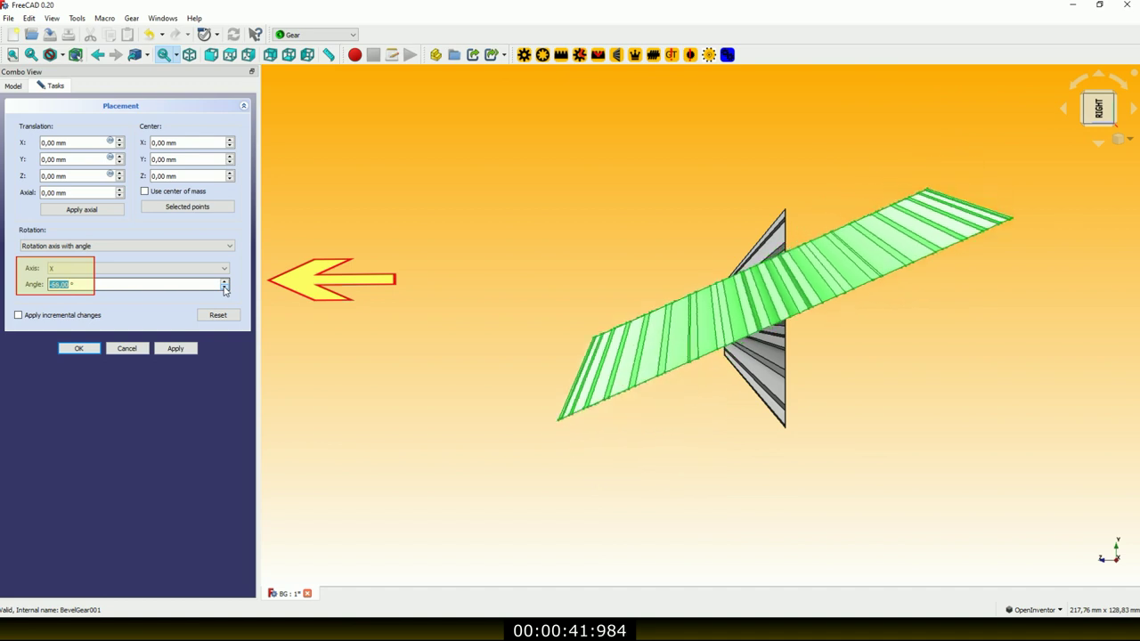
pyautogui.scroll(-15, 223, 286)
pyautogui.scroll(-15, 224, 287)
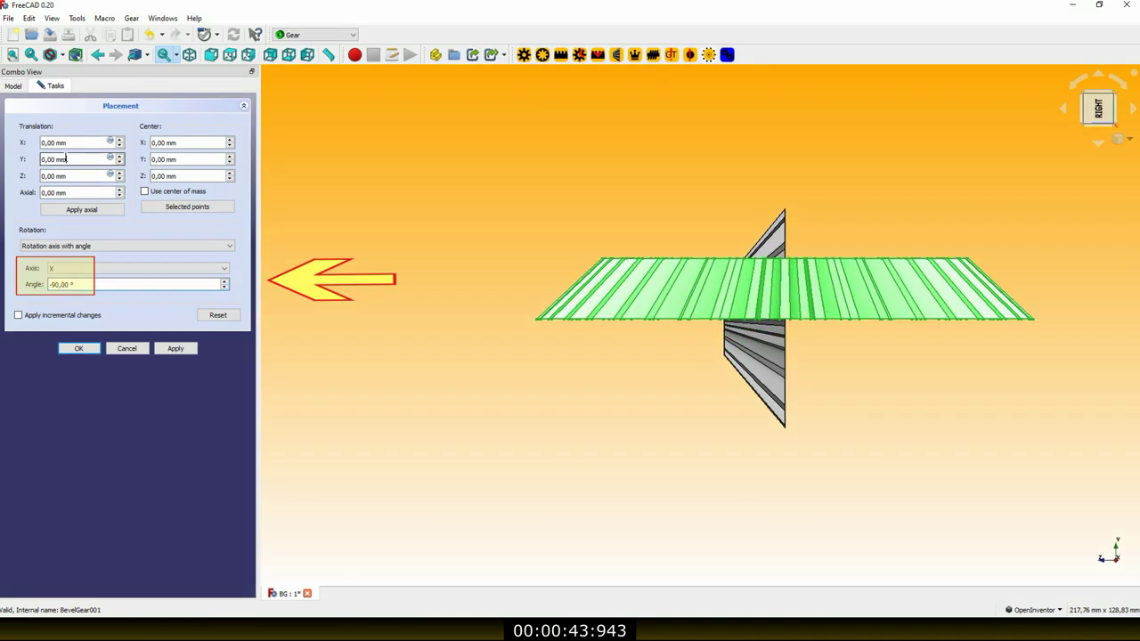
pyautogui.moveTo(66, 158); pyautogui.dragTo(54, 158)
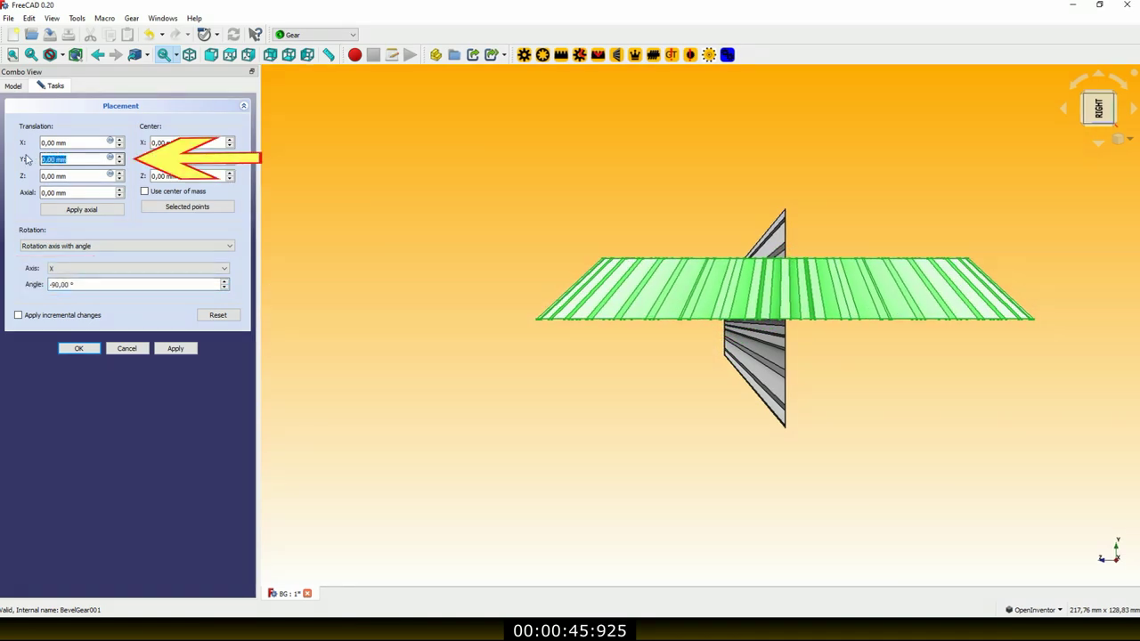
pyautogui.write('3*15')
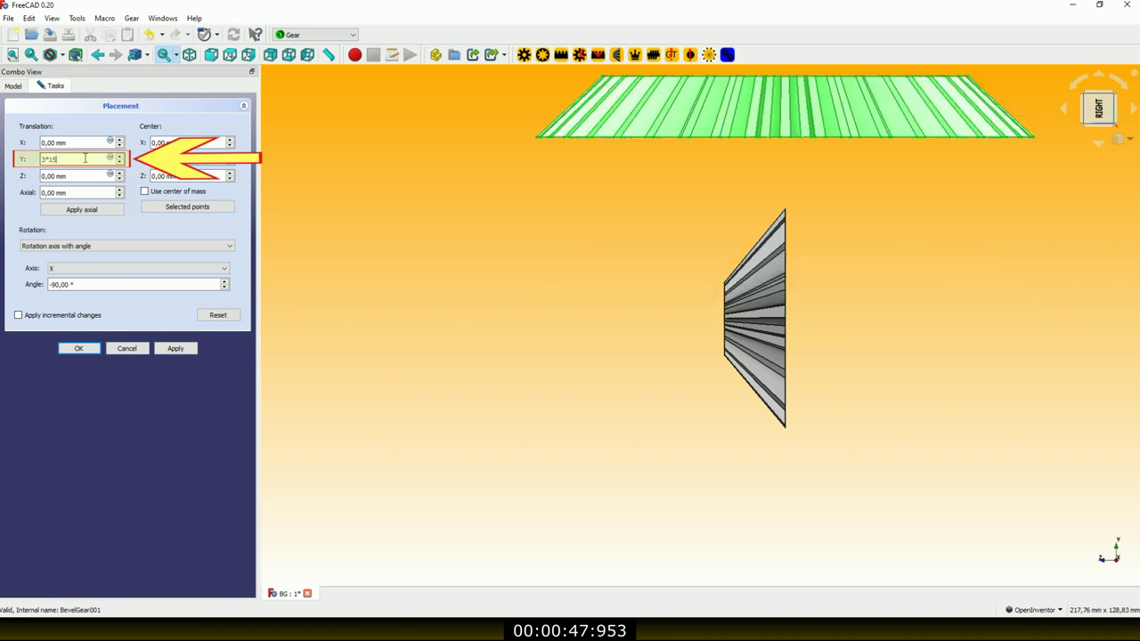
pyautogui.write('/2')
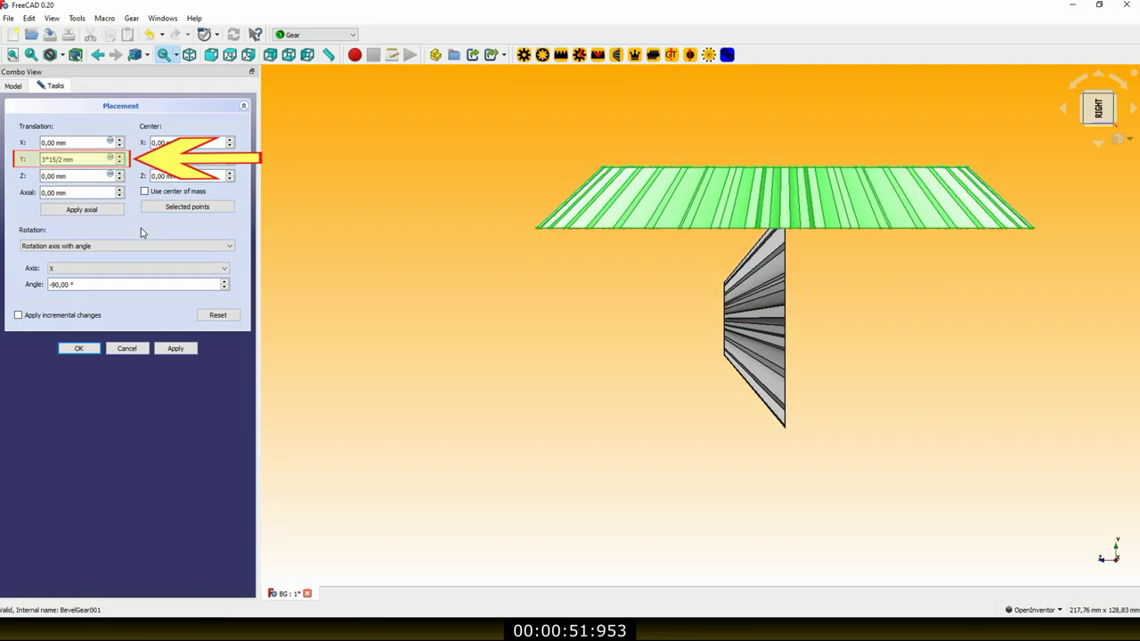
pyautogui.tripleClick(65, 175)
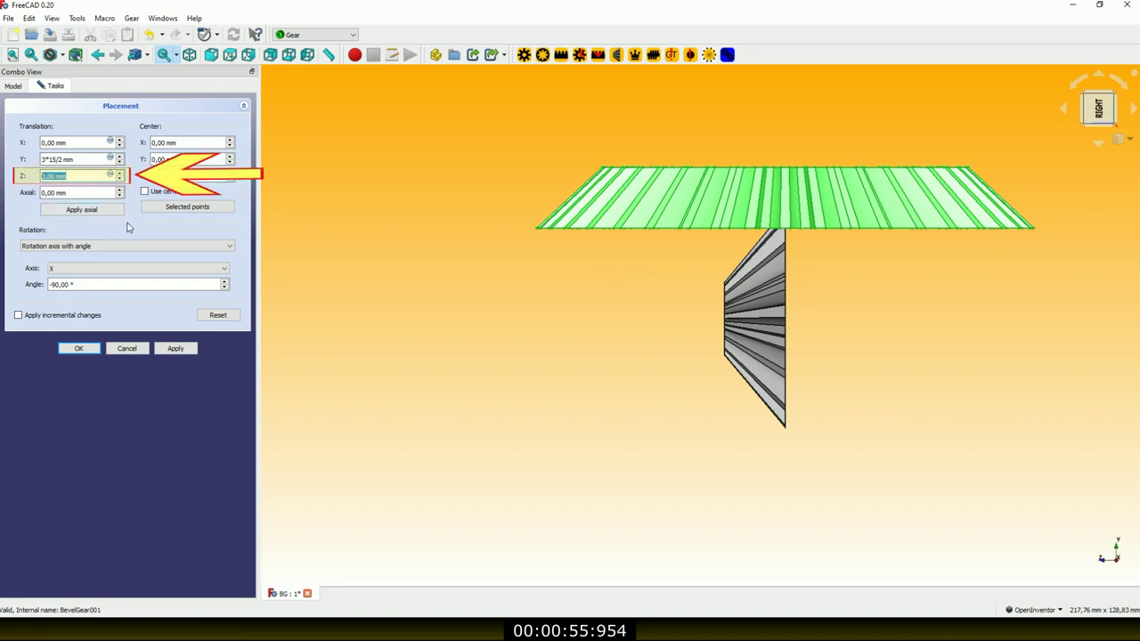
pyautogui.write('3*38/2')
pyautogui.press('Tab')
pyautogui.write('-')
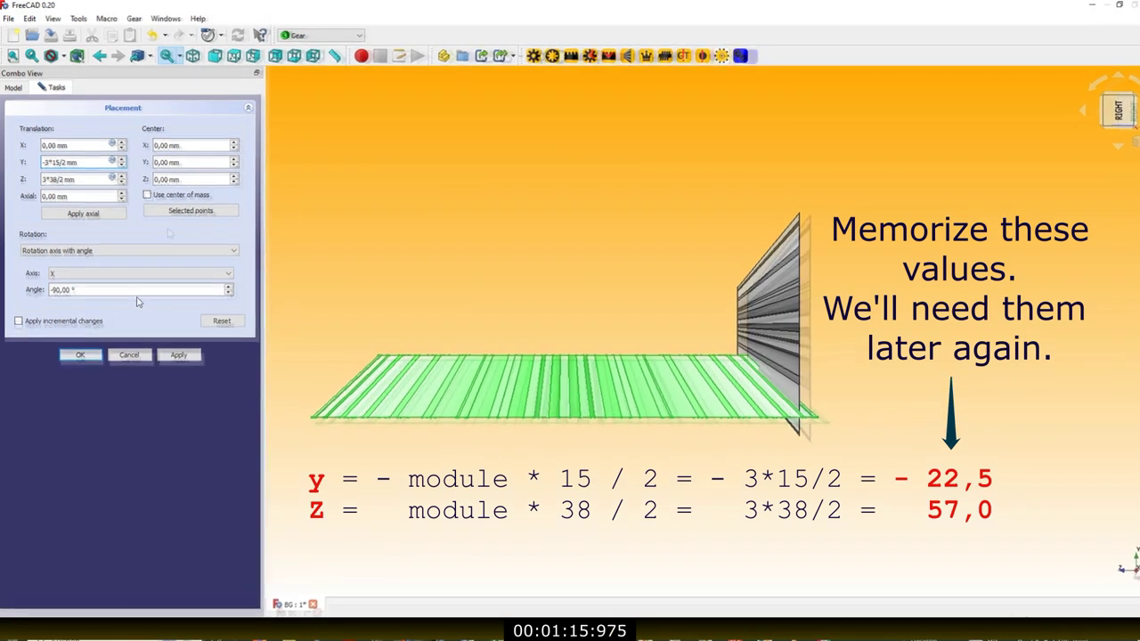
pyautogui.click(79, 348)
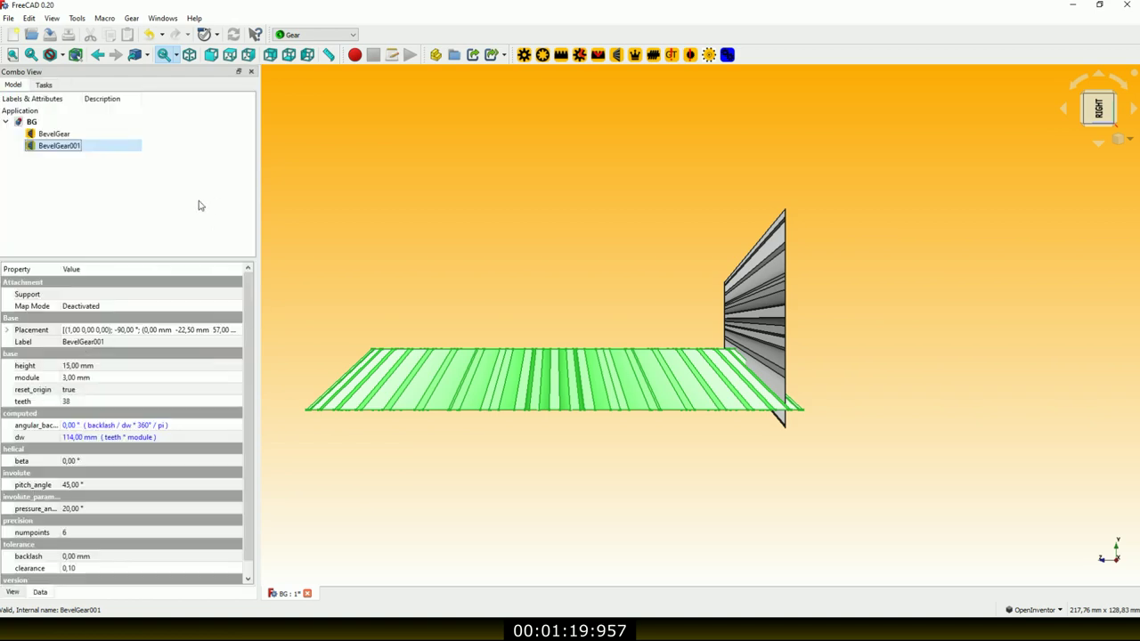
# Zoom and orbit around the gears to inspect how their teeth mesh
pyautogui.click(200, 206)
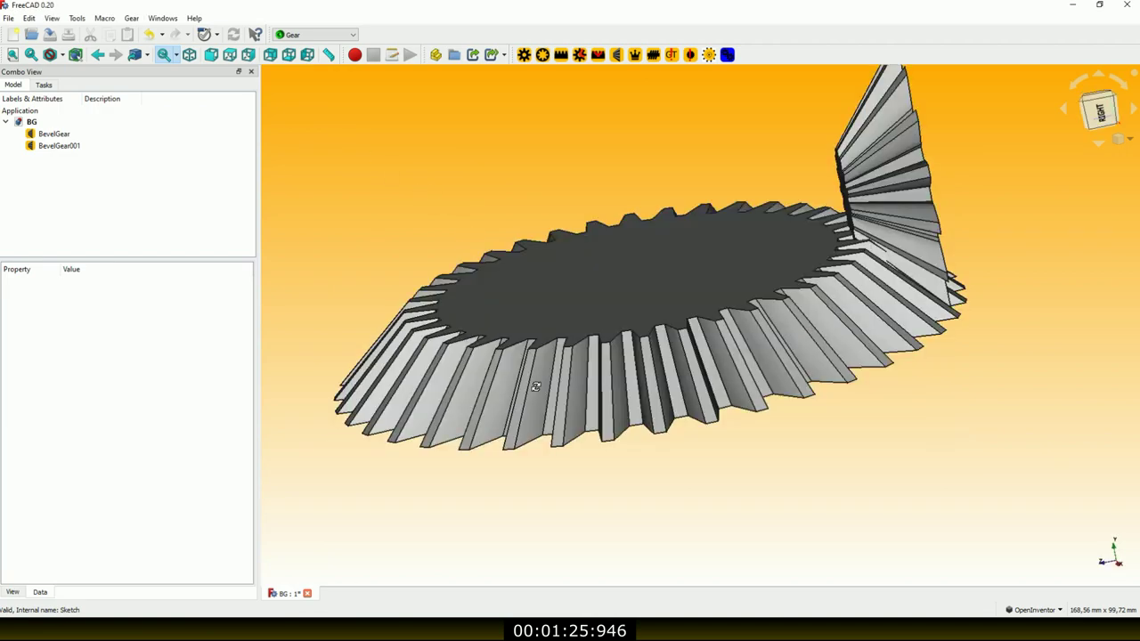
pyautogui.moveTo(470, 241)
pyautogui.mouseDown()
pyautogui.moveTo(694, 304)
pyautogui.moveTo(578, 411)
pyautogui.mouseUp()
pyautogui.scroll(5, 694, 304)
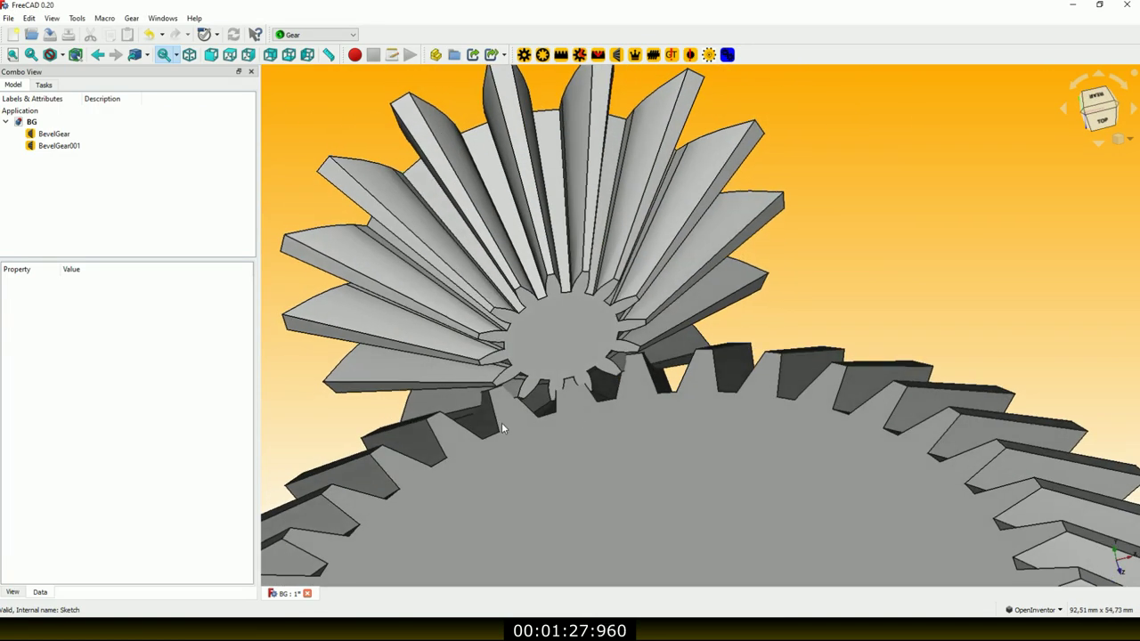
pyautogui.scroll(3, 496, 431)
pyautogui.scroll(3, 496, 430)
pyautogui.scroll(3, 603, 371)
pyautogui.moveTo(583, 351)
pyautogui.mouseDown()
pyautogui.moveTo(564, 326)
pyautogui.moveTo(544, 338)
pyautogui.mouseUp()
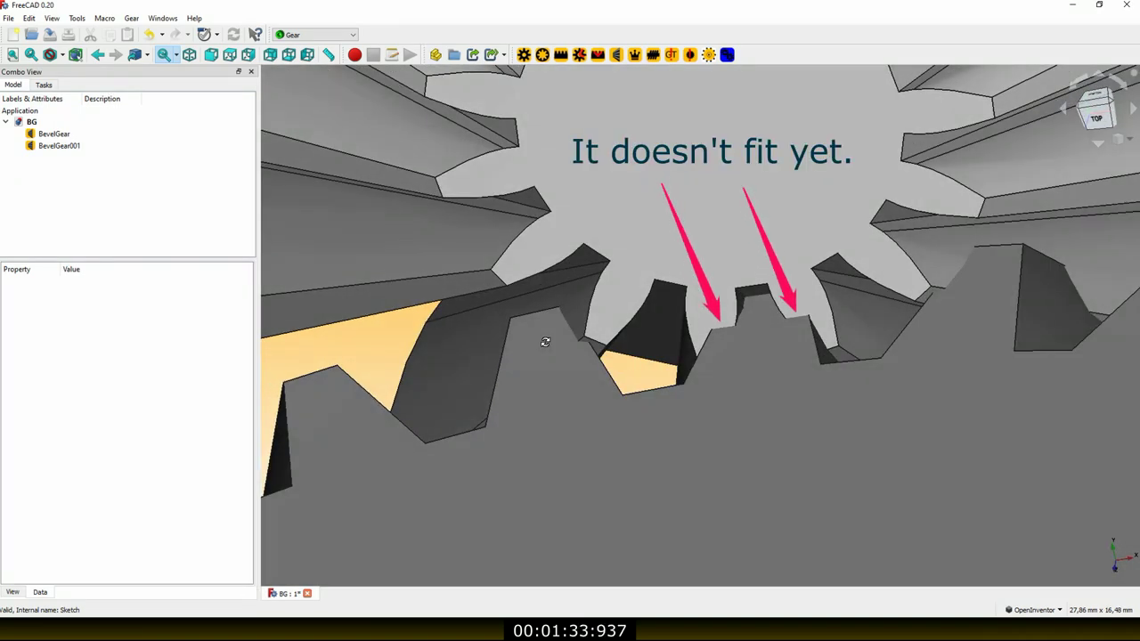
pyautogui.moveTo(544, 342); pyautogui.dragTo(546, 352)
pyautogui.scroll(-3, 643, 221)
pyautogui.scroll(-3, 662, 224)
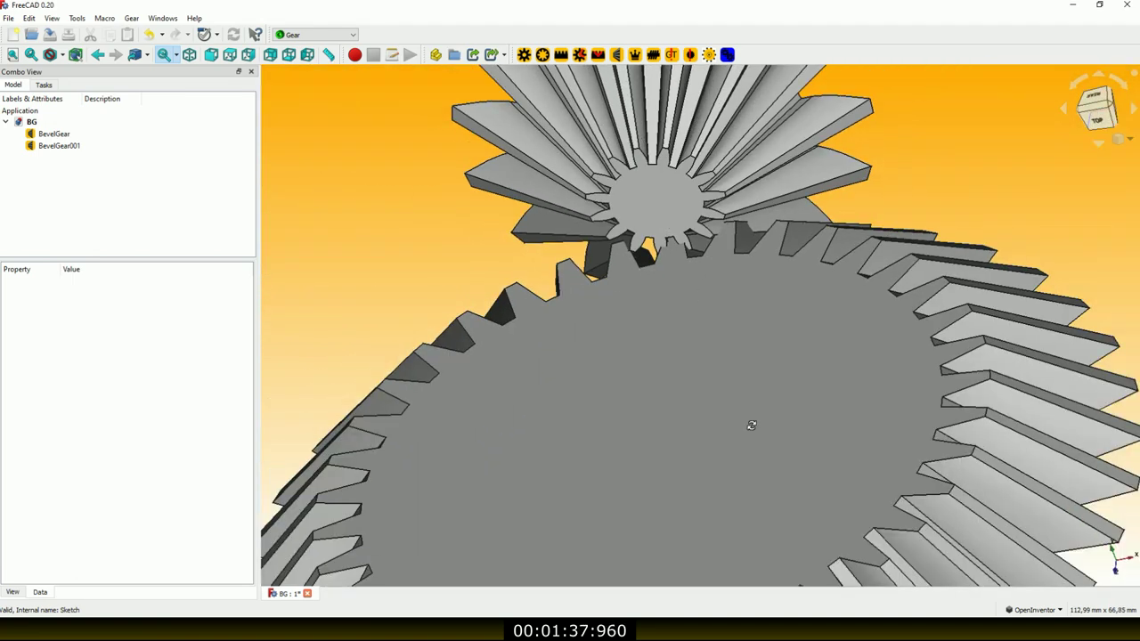
# Switch to the Right view and turn it so the gears stand upright in an L shape
pyautogui.press('3')
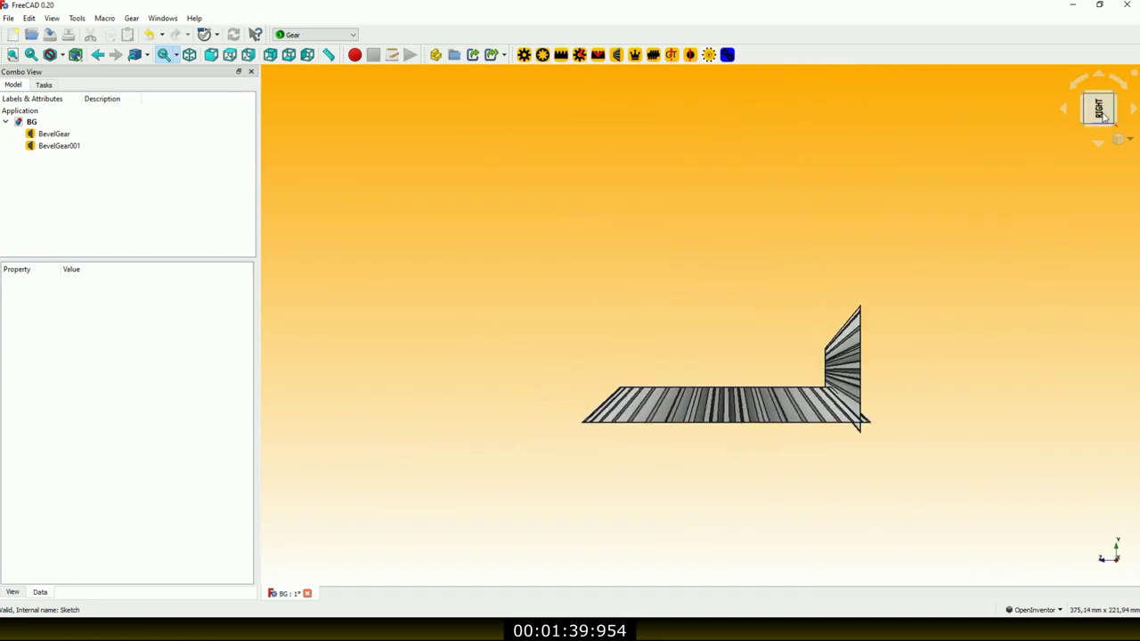
pyautogui.click(1124, 92)
pyautogui.click(1124, 92)
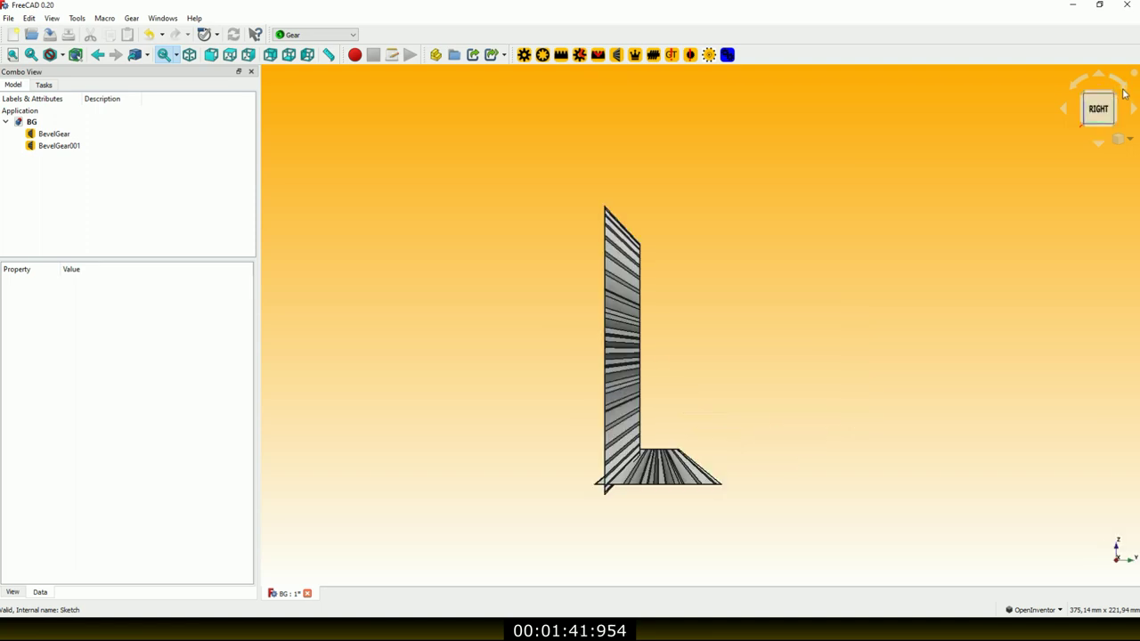
pyautogui.scroll(1, 621, 372)
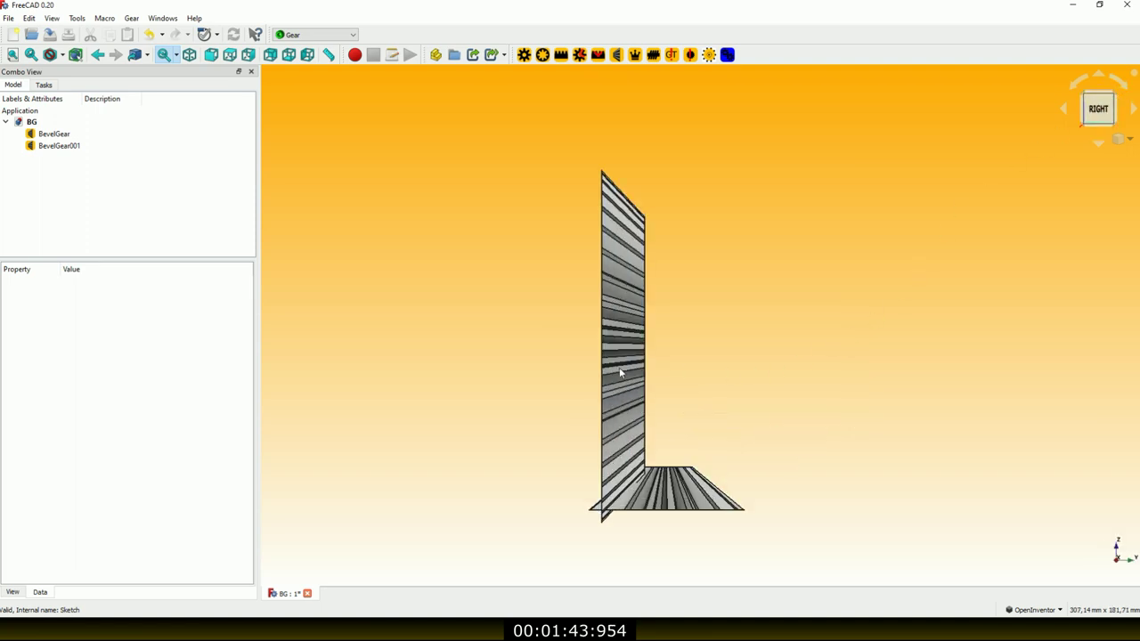
# Switch to Part Design and create a new sketch on the YZ plane
pyautogui.click(353, 36)
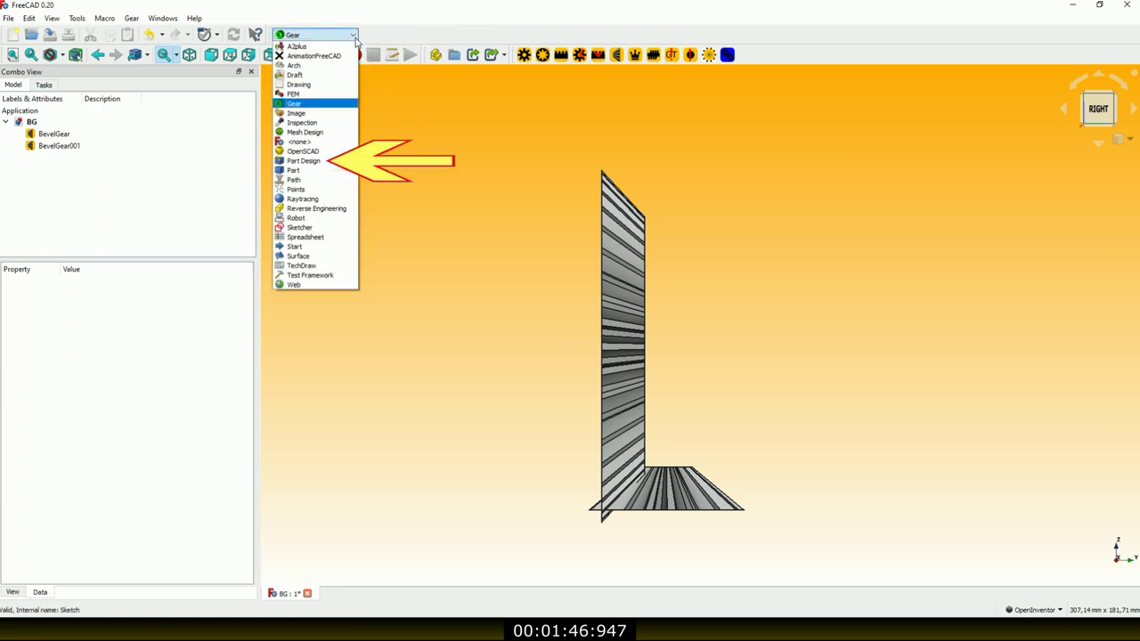
pyautogui.click(301, 161)
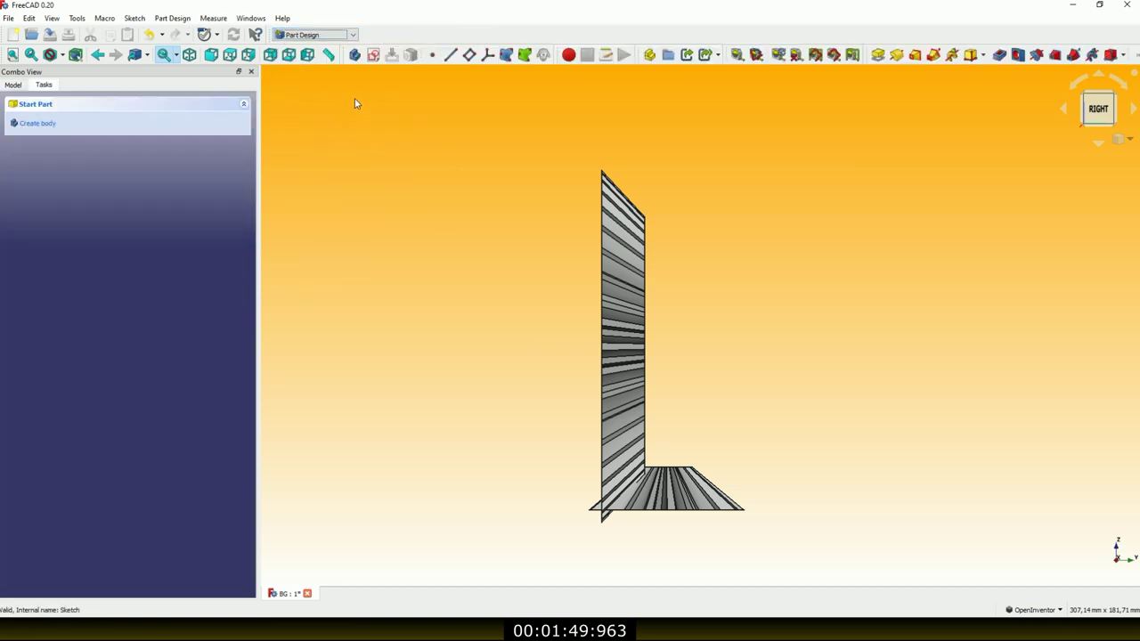
pyautogui.click(373, 54)
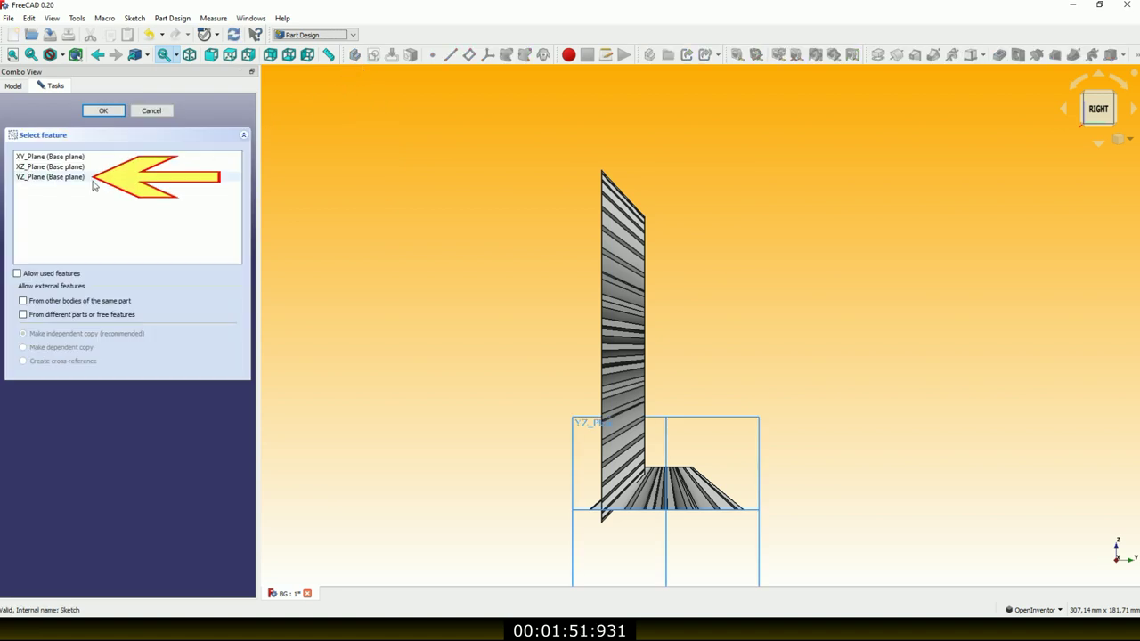
pyautogui.click(61, 181)
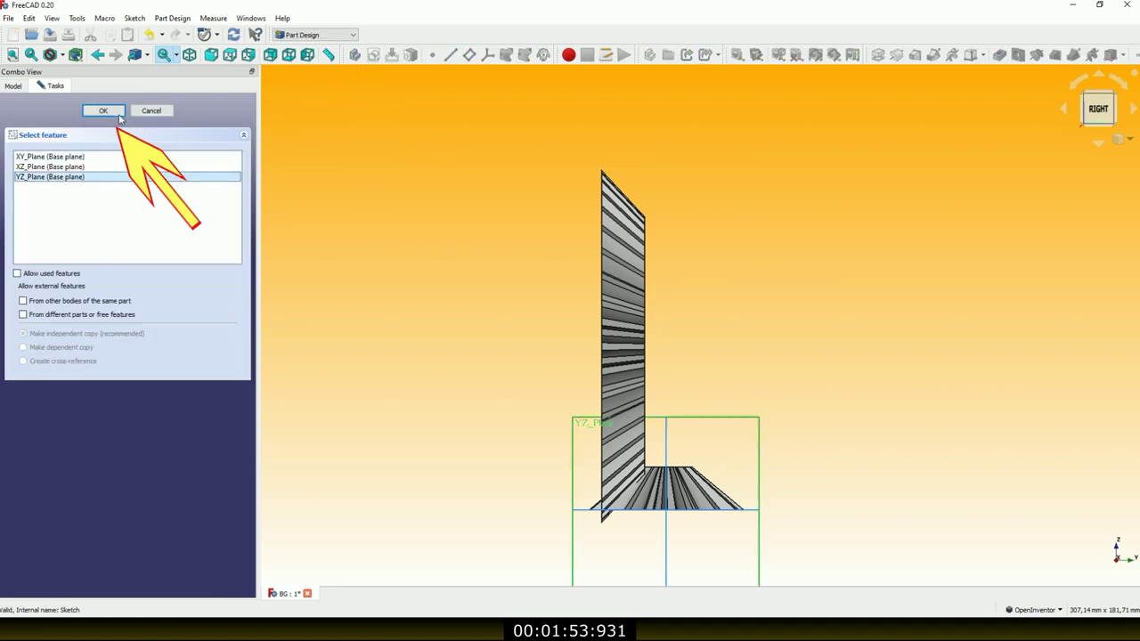
pyautogui.click(105, 111)
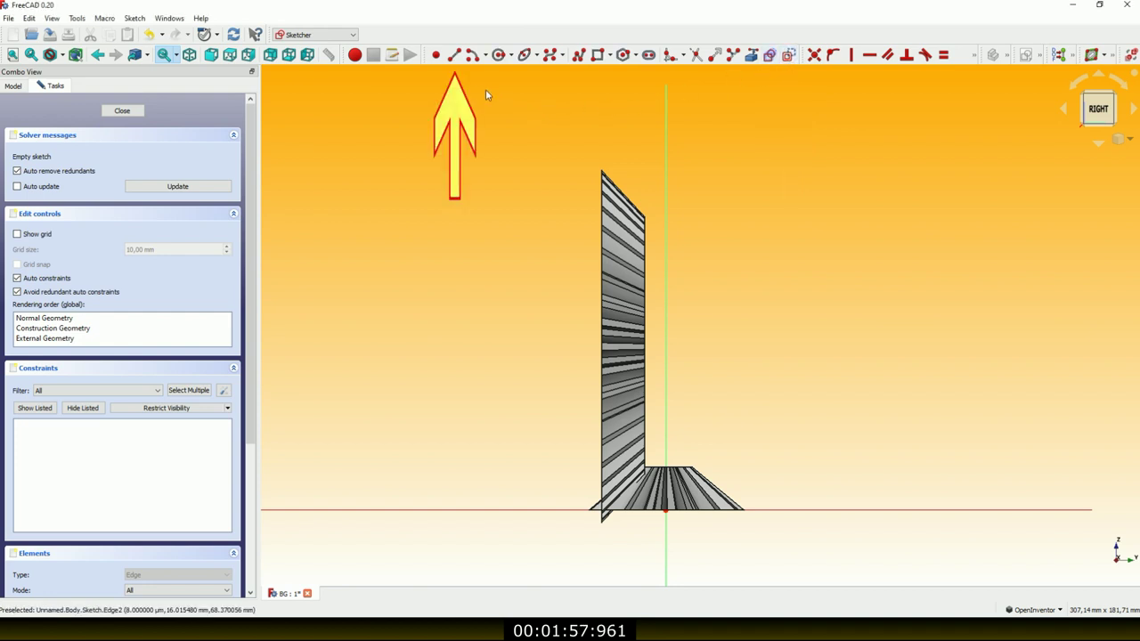
# Draw a horizontal line and a slanted line rising from below it
pyautogui.click(454, 54)
pyautogui.click(450, 322)
pyautogui.click(767, 322)
pyautogui.click(574, 531)
pyautogui.click(720, 281)
# Constrain the horizontal line's left endpoint to a vertical distance of 57 mm
pyautogui.click(452, 324)
pyautogui.click(973, 54)
pyautogui.click(890, 71)
pyautogui.write('57')
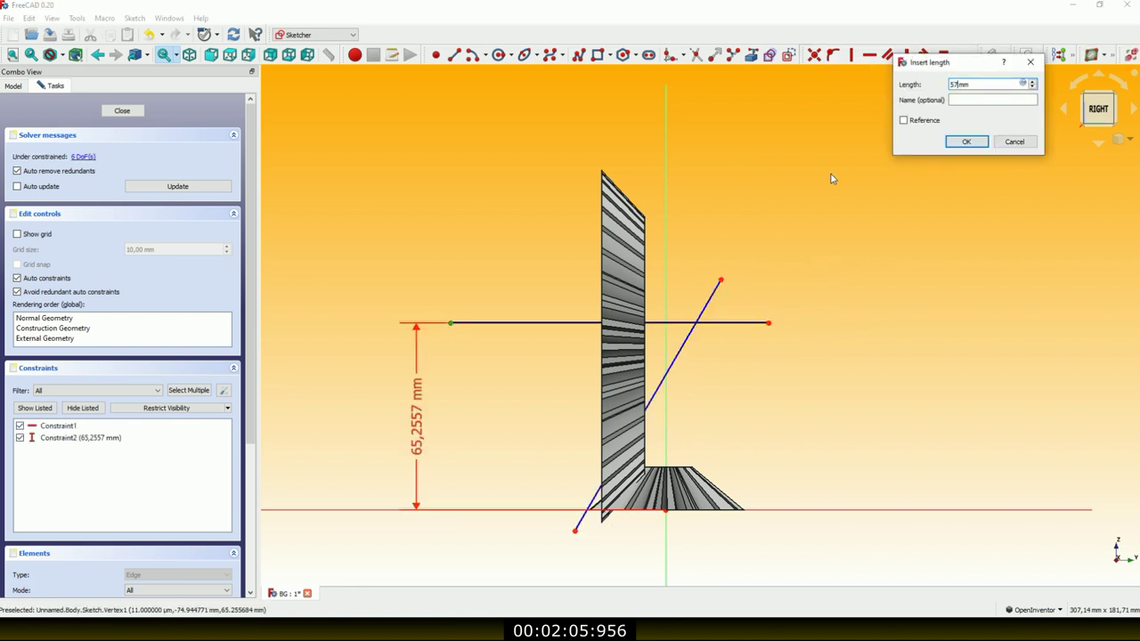
pyautogui.click(965, 141)
# Constrain the slanted line's lower endpoint to a horizontal distance of -22,5 mm
pyautogui.click(575, 533)
pyautogui.click(973, 55)
pyautogui.click(873, 73)
pyautogui.write('-22,5')
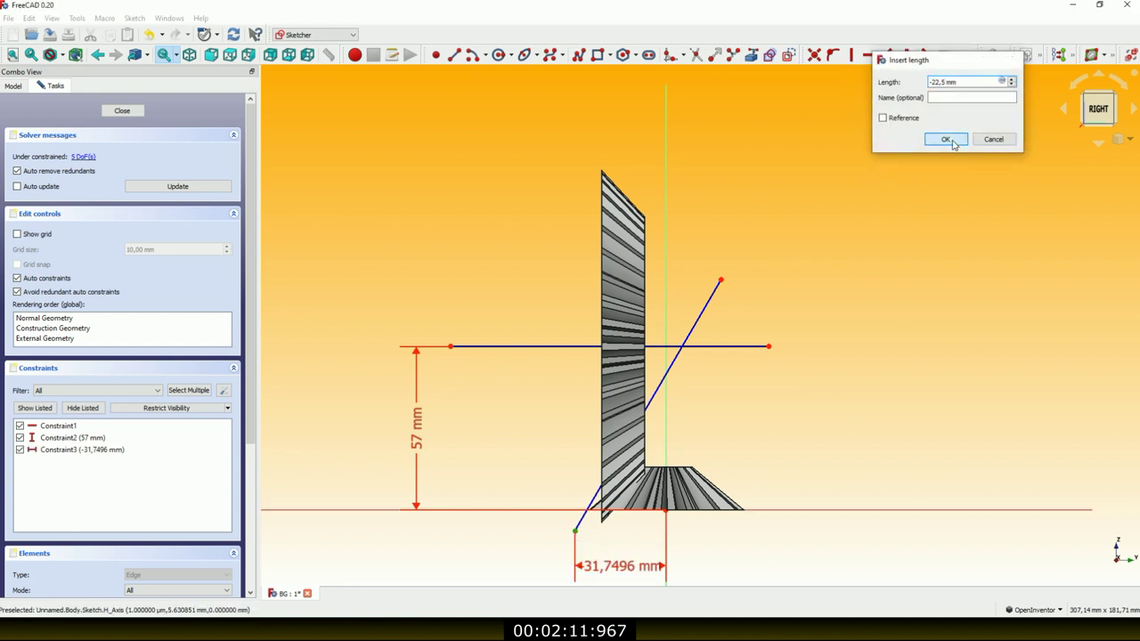
pyautogui.click(946, 140)
pyautogui.scroll(-2, 765, 133)
pyautogui.scroll(3, 681, 355)
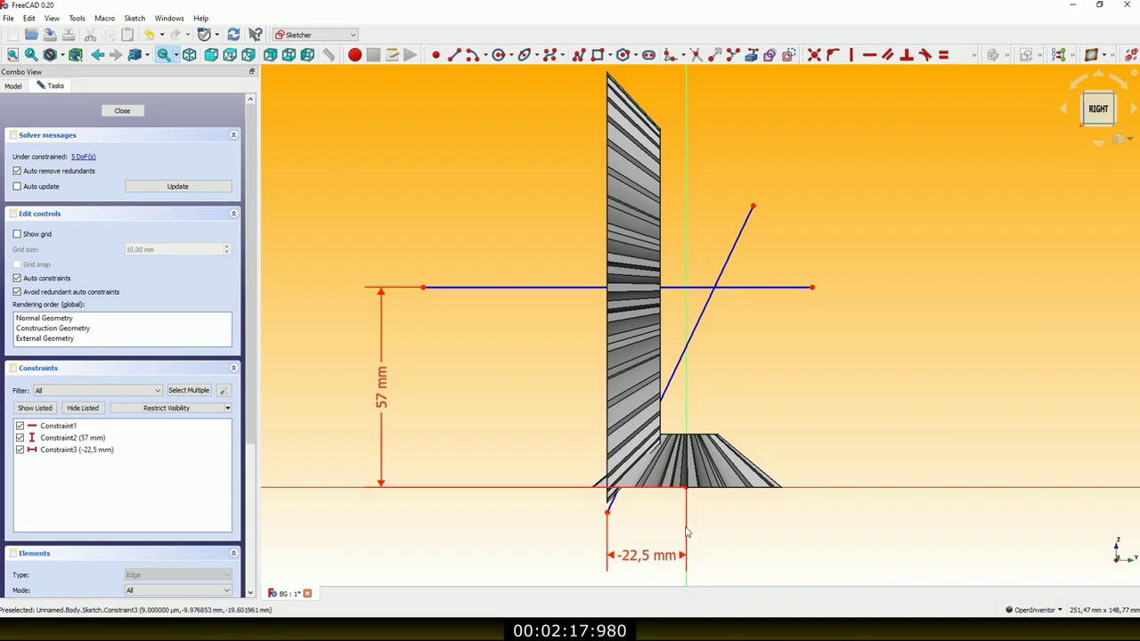
# Put the slanted line's top endpoint on the horizontal line and on the vertical axis
pyautogui.click(754, 211)
pyautogui.click(743, 292)
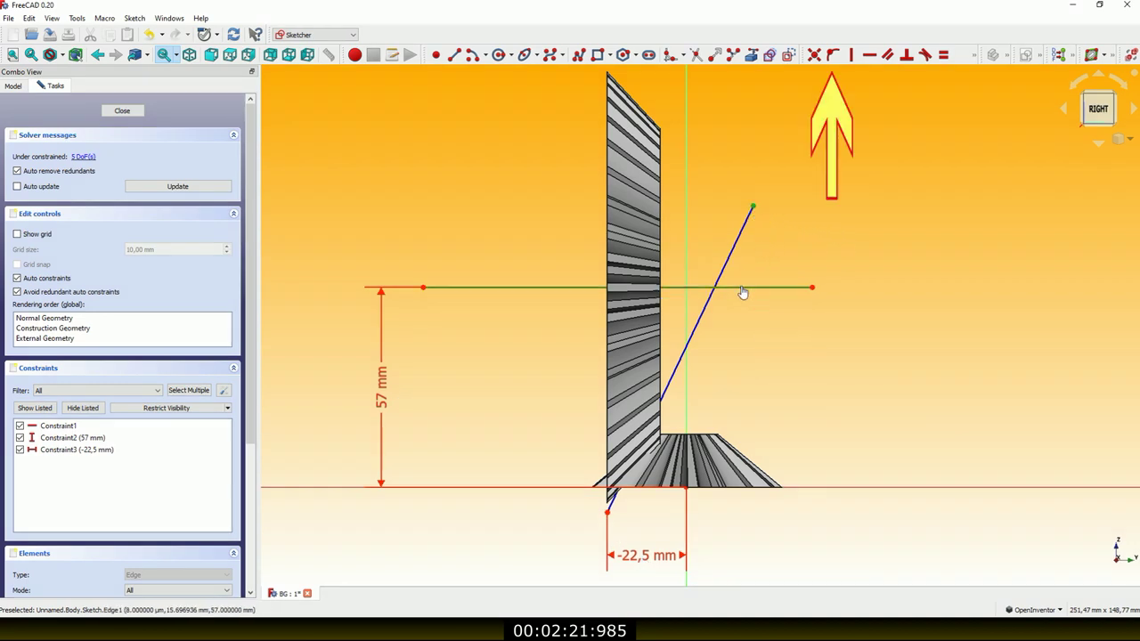
pyautogui.click(832, 54)
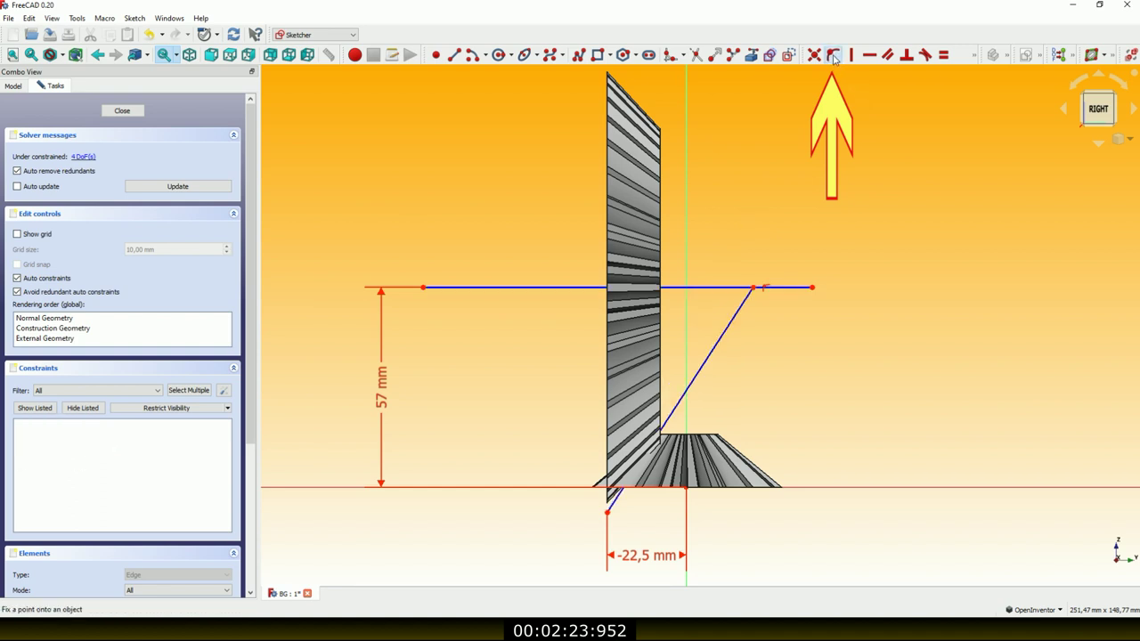
pyautogui.click(754, 289)
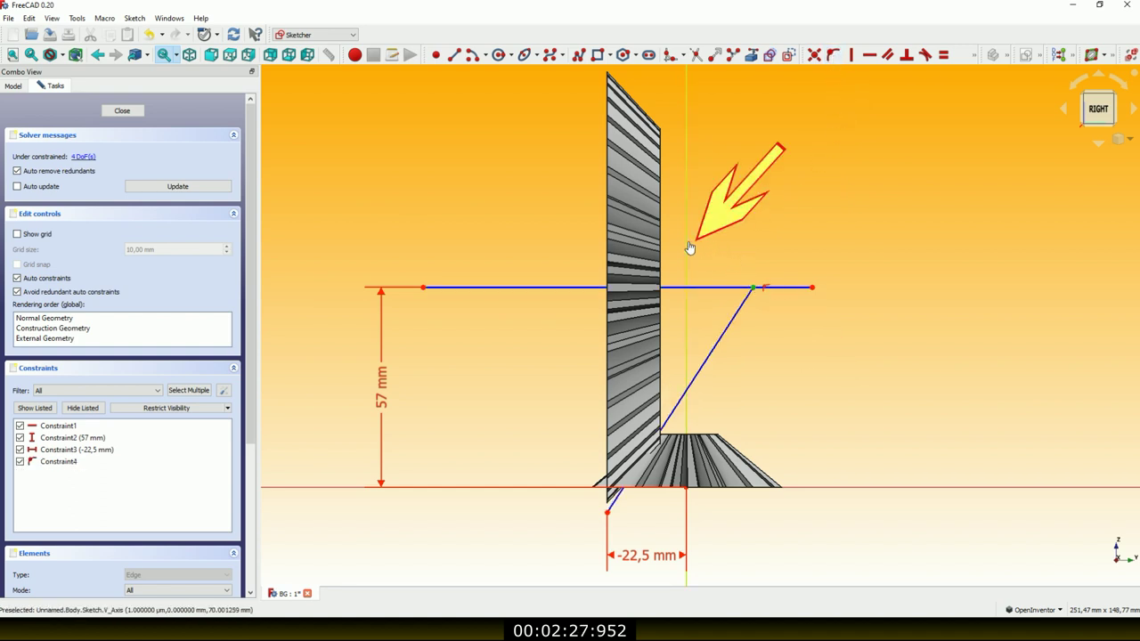
pyautogui.click(687, 248)
pyautogui.click(830, 59)
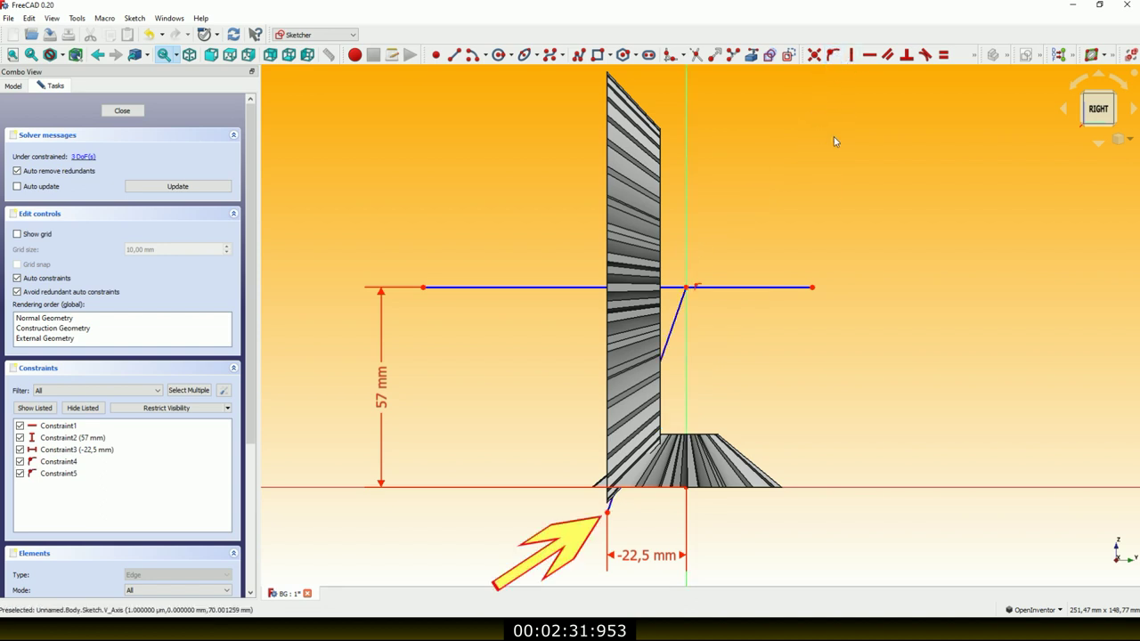
# Fix the slanted line's lower end at 0 mm height and move the 57 mm dimension aside
pyautogui.moveTo(612, 525)
pyautogui.mouseDown()
pyautogui.moveTo(615, 590)
pyautogui.moveTo(614, 506)
pyautogui.moveTo(610, 533)
pyautogui.mouseUp()
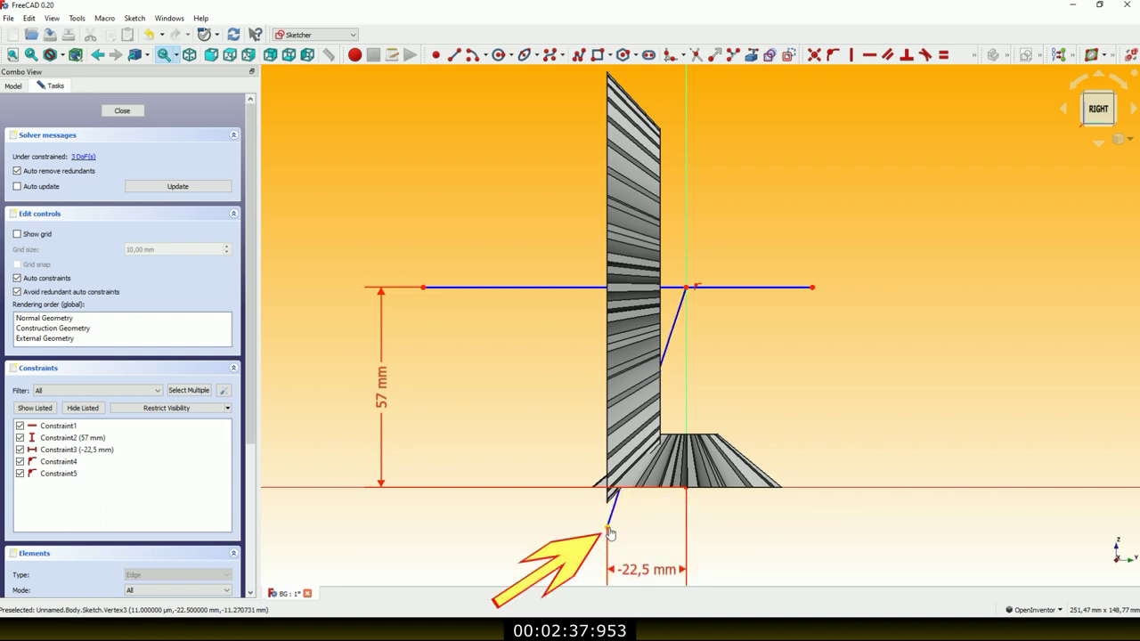
pyautogui.click(976, 54)
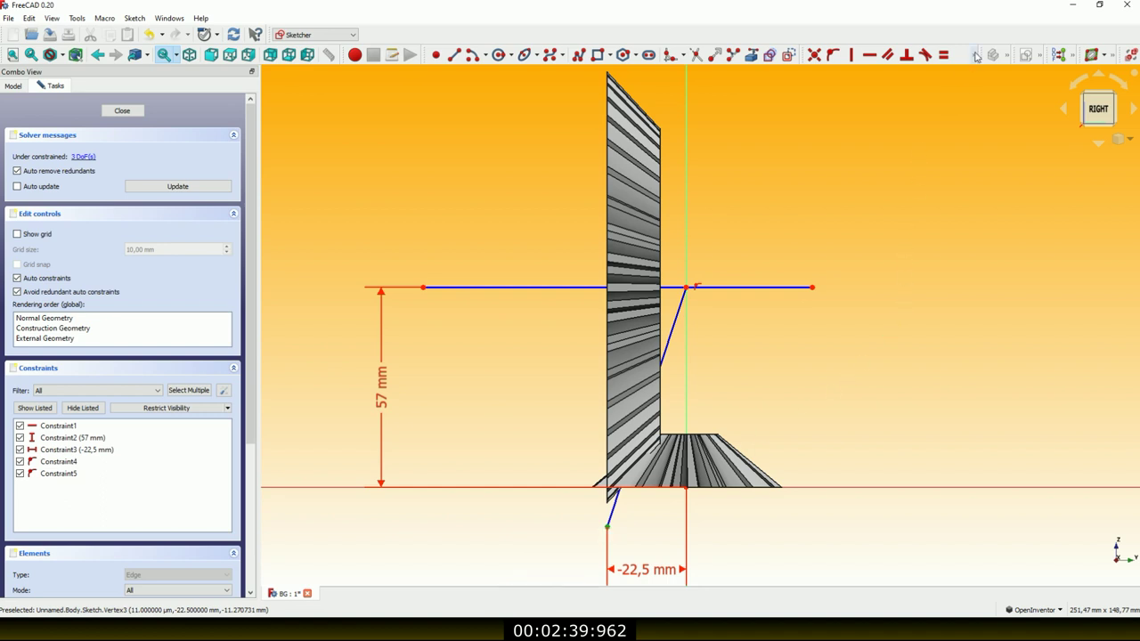
pyautogui.write('0')
pyautogui.press('Return')
pyautogui.scroll(2, 579, 521)
pyautogui.scroll(2, 562, 526)
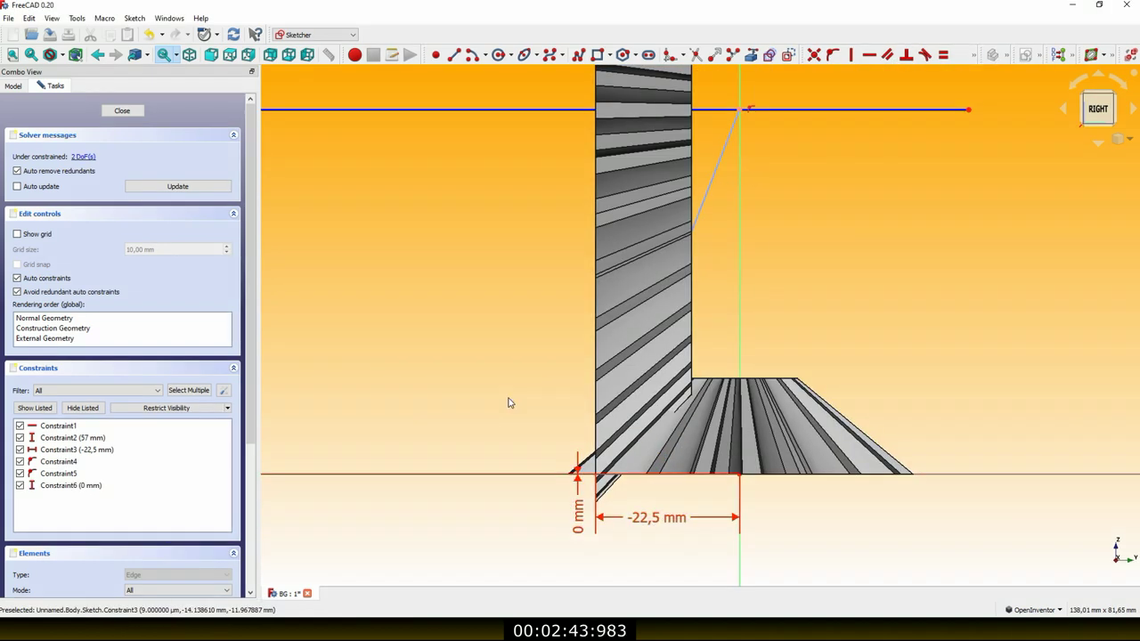
pyautogui.scroll(-2, 507, 403)
pyautogui.moveTo(398, 344); pyautogui.dragTo(499, 349)
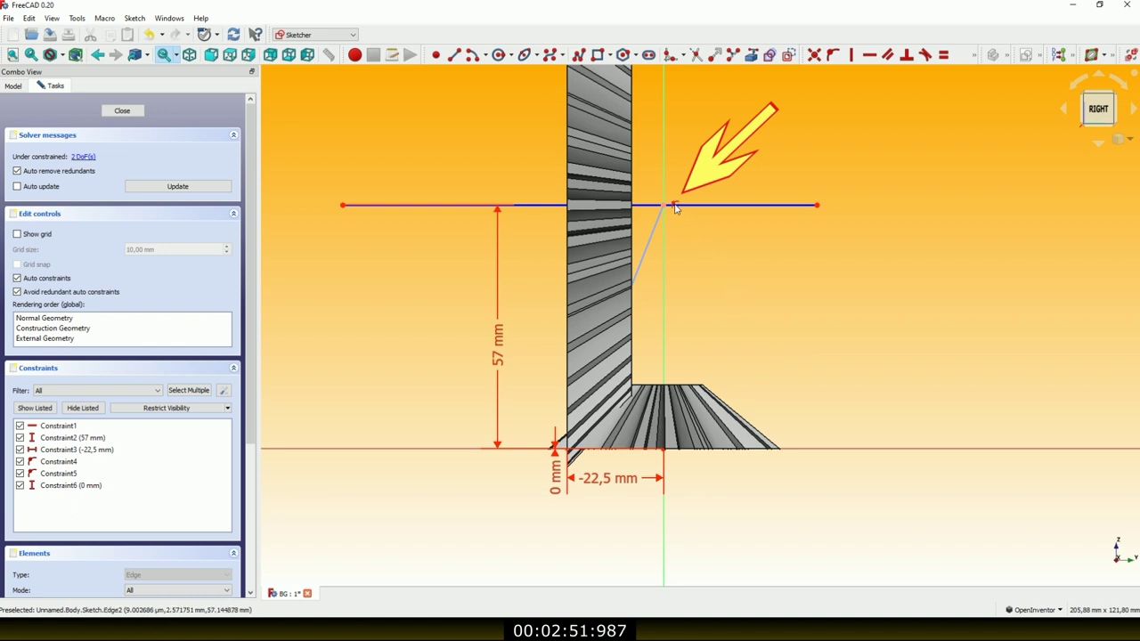
# Delete the redundant Constraint4, then select the slanted line
pyautogui.click(39, 462)
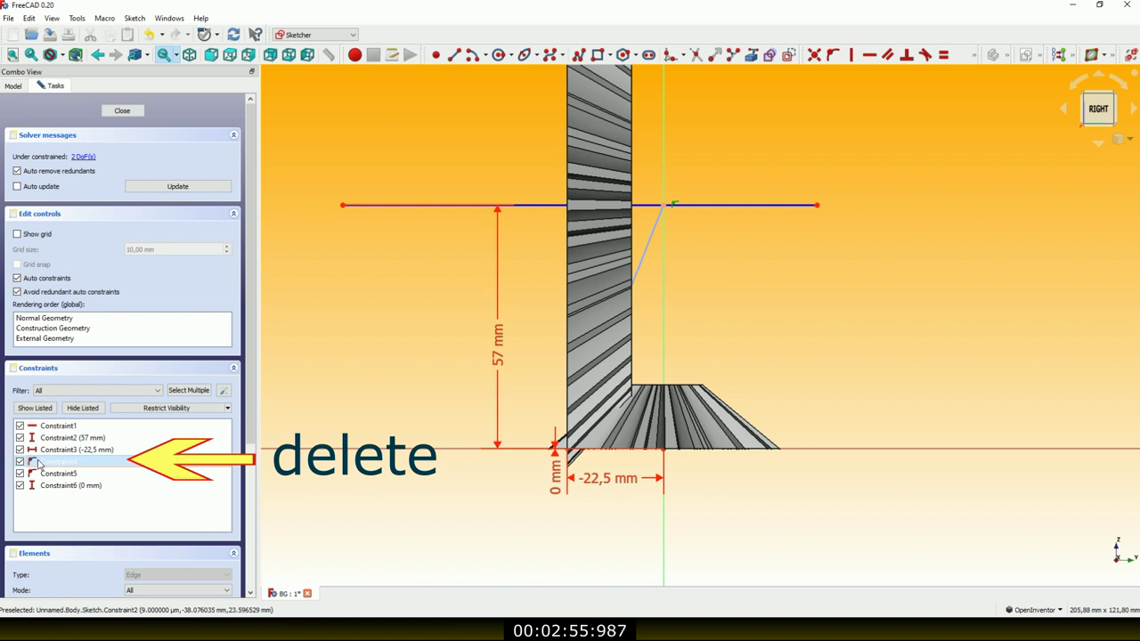
pyautogui.press('Delete')
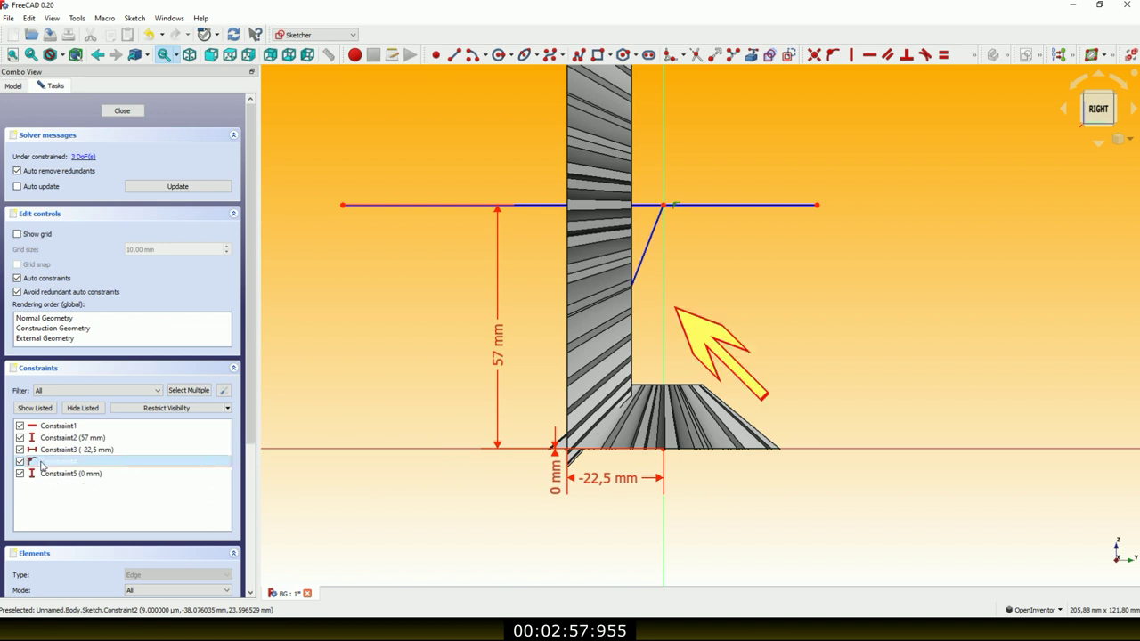
pyautogui.click(641, 274)
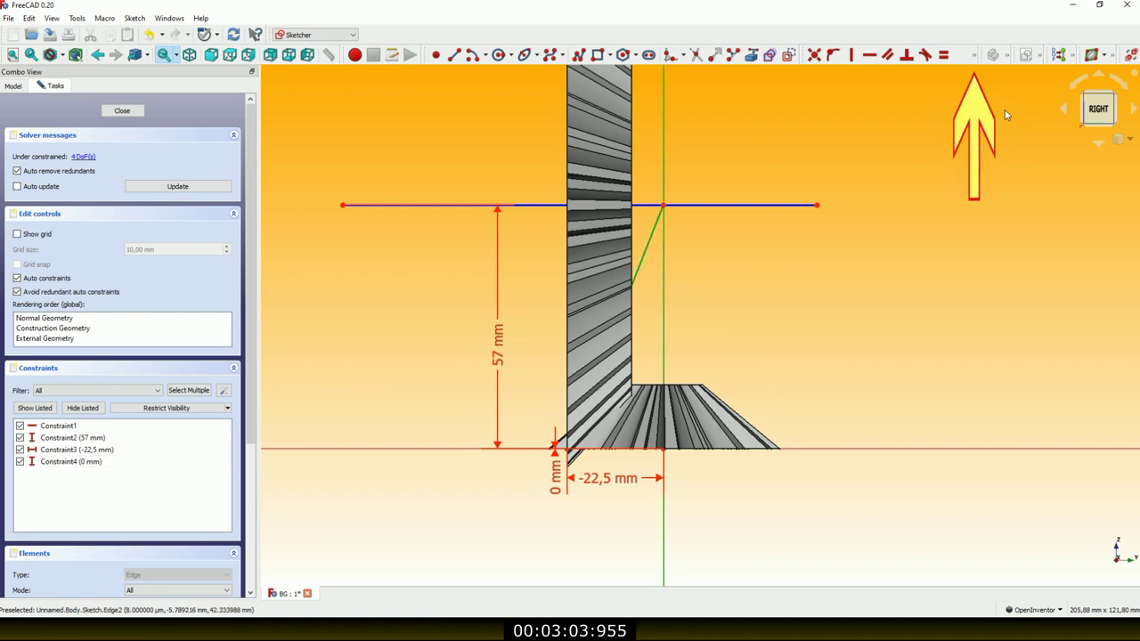
# Constrain the slanted line to 21,54°, place the label below -22,5 mm, and close the sketch
pyautogui.click(974, 55)
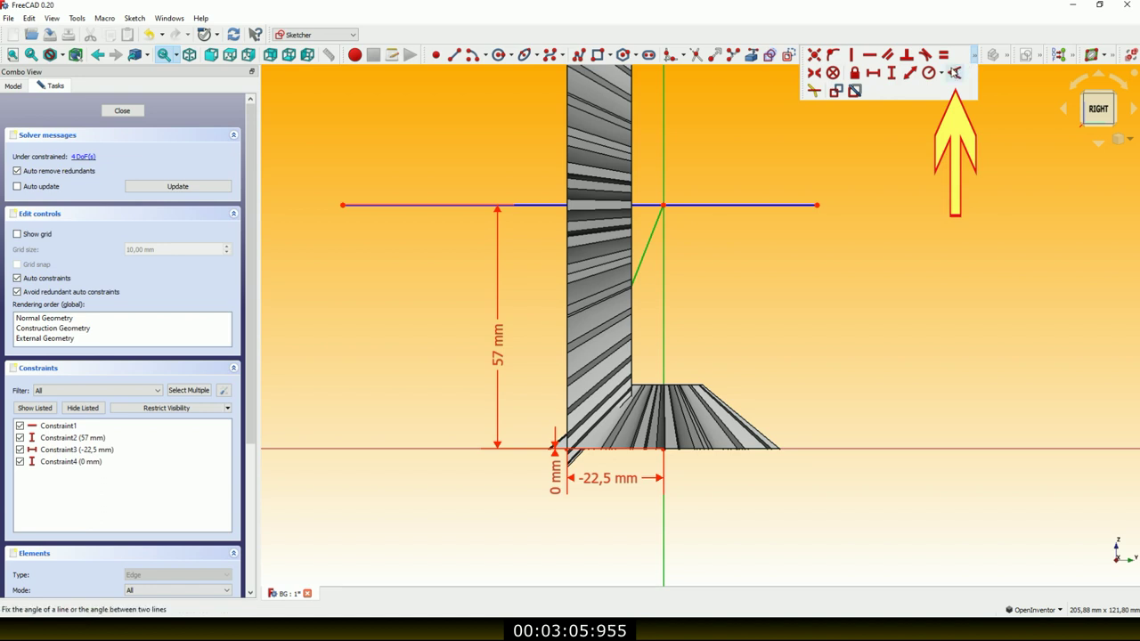
pyautogui.click(954, 73)
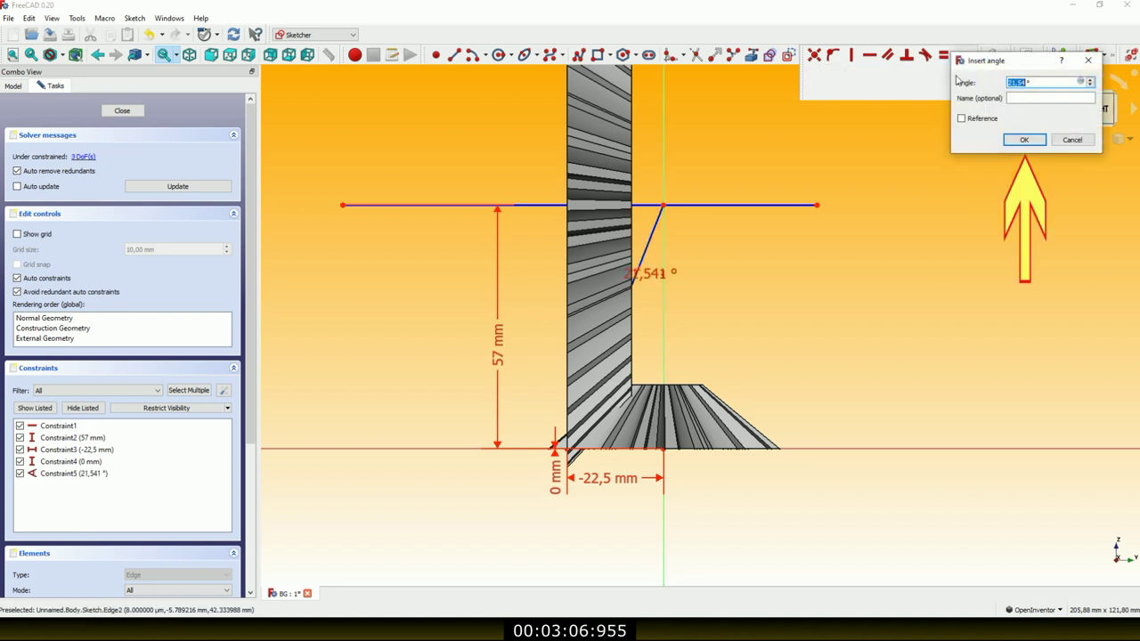
pyautogui.click(1030, 144)
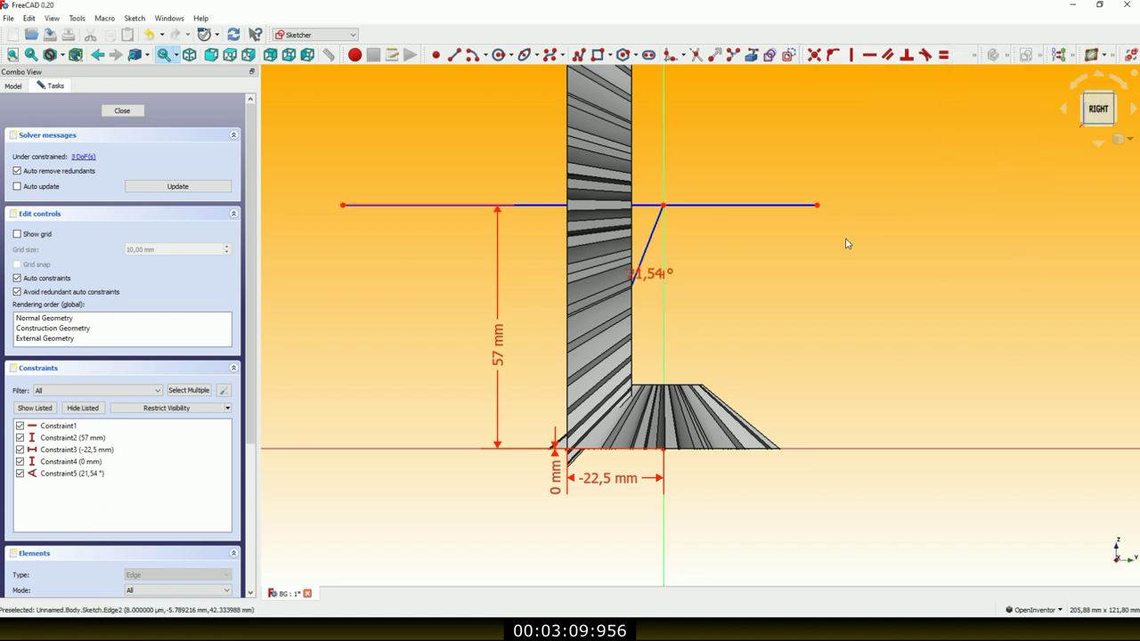
pyautogui.moveTo(651, 283); pyautogui.dragTo(572, 532)
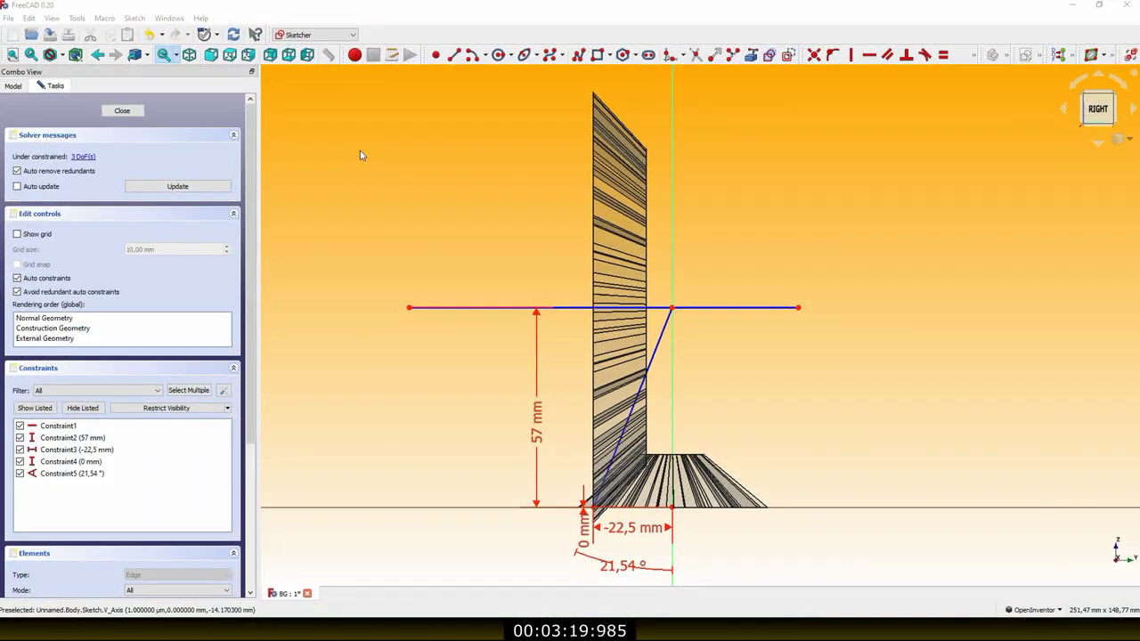
pyautogui.click(124, 112)
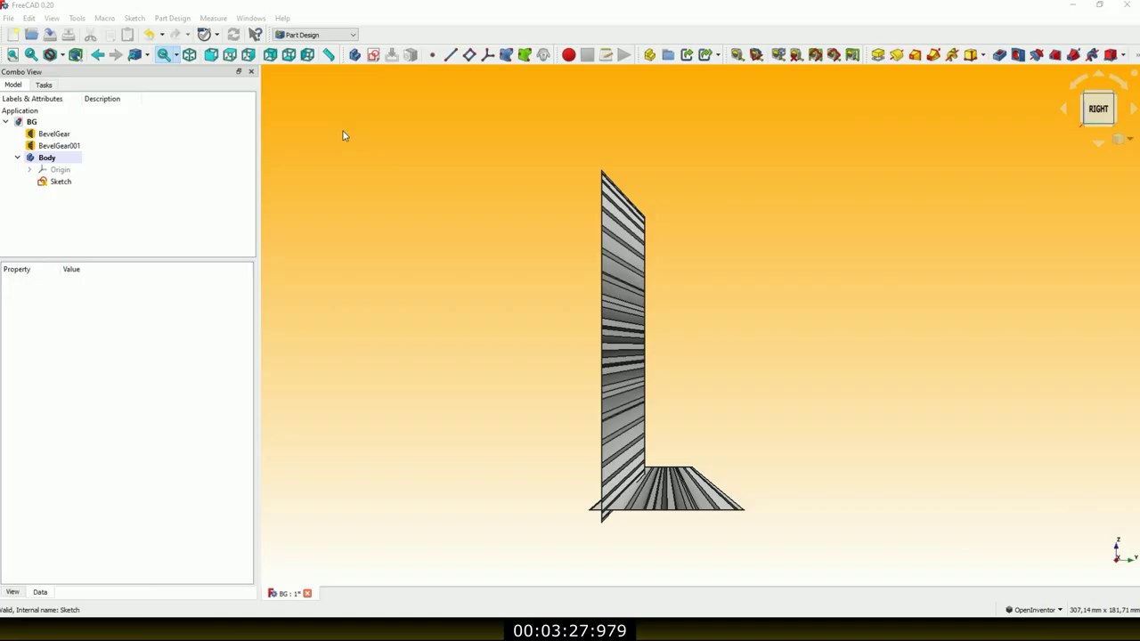
# Set BevelGear's pitch_angle to 21,54°
pyautogui.click(40, 133)
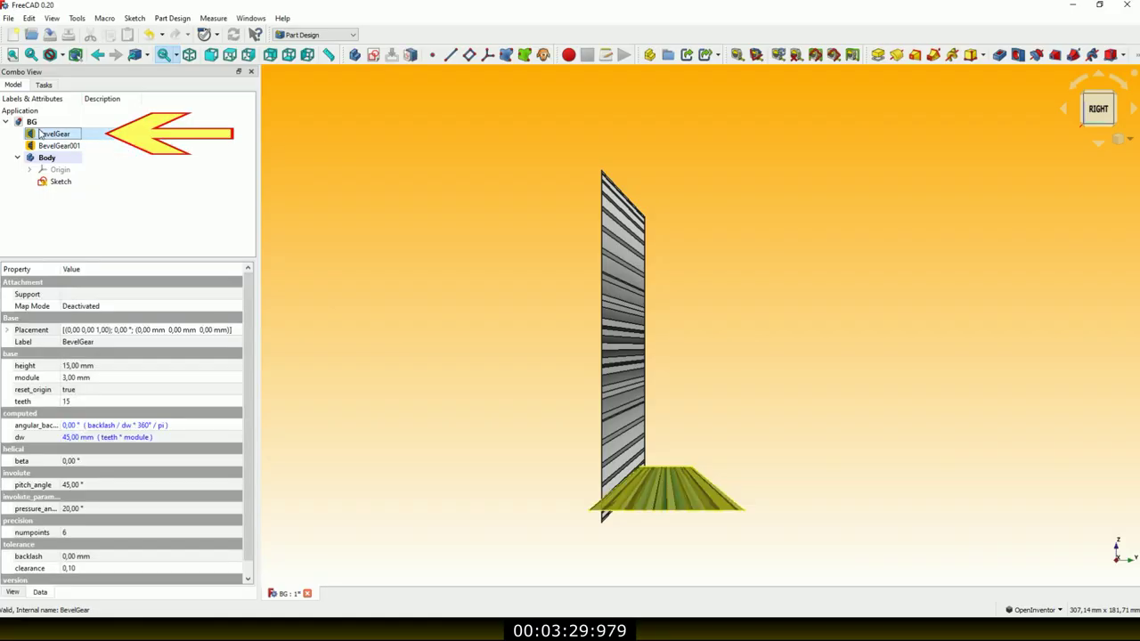
pyautogui.click(86, 488)
pyautogui.write('21,54')
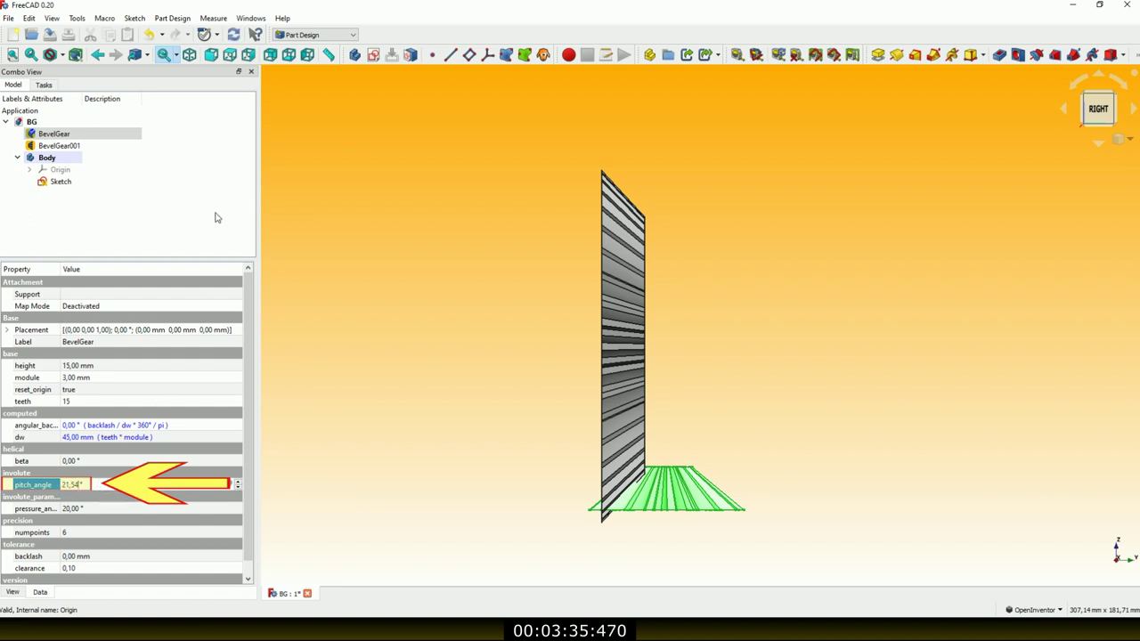
pyautogui.click(214, 218)
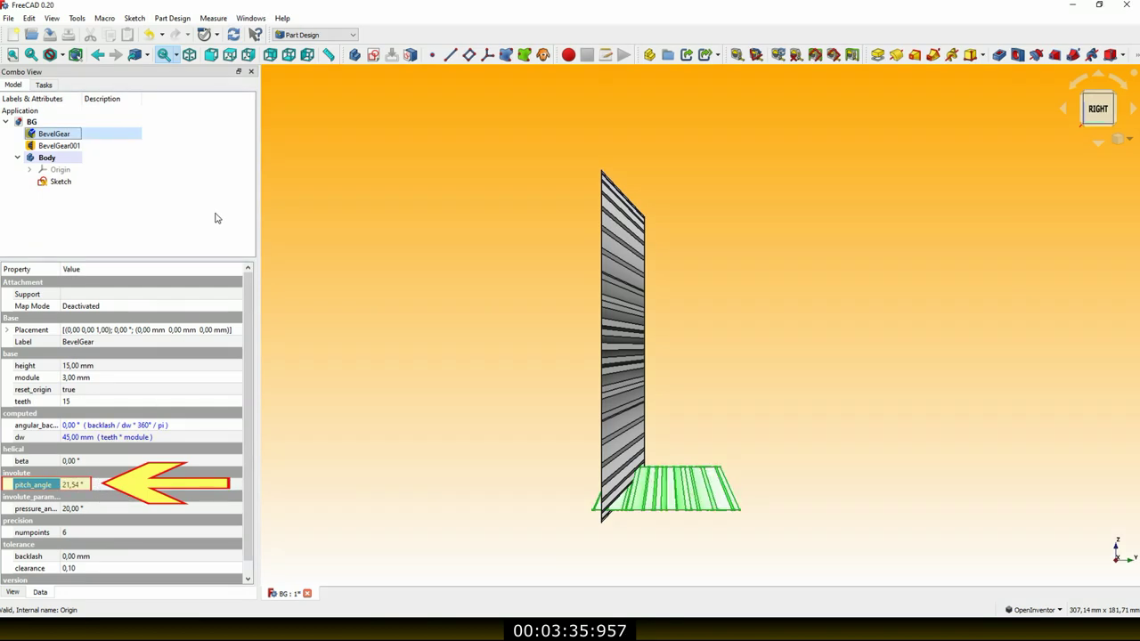
pyautogui.click(214, 218)
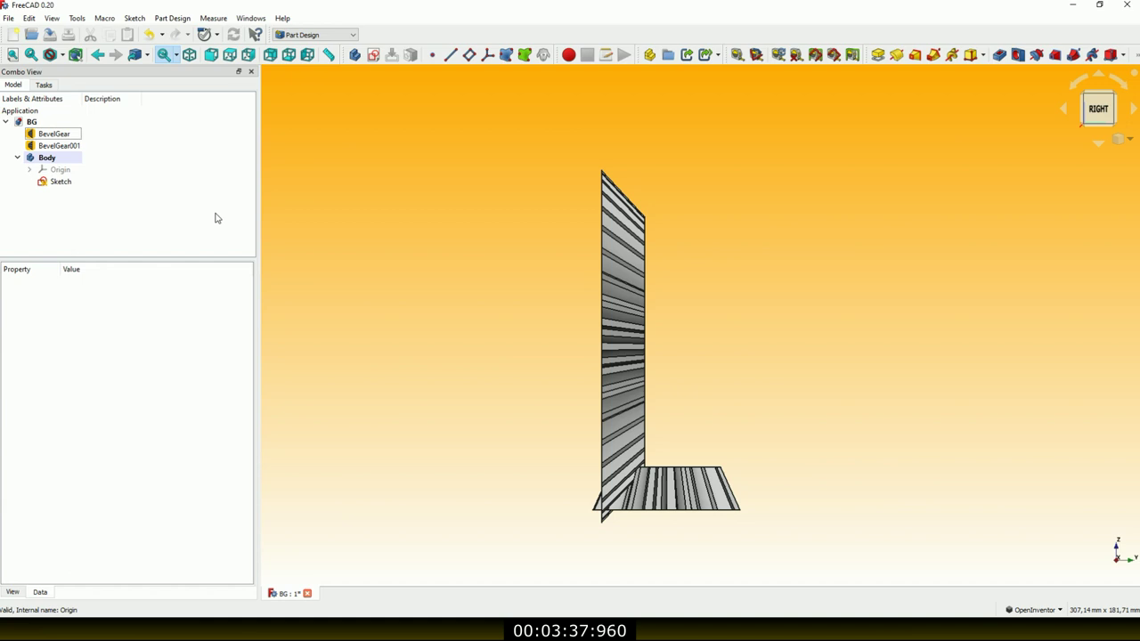
# Set BevelGear001's pitch_angle to 90-21,54 (68,46°)
pyautogui.click(61, 146)
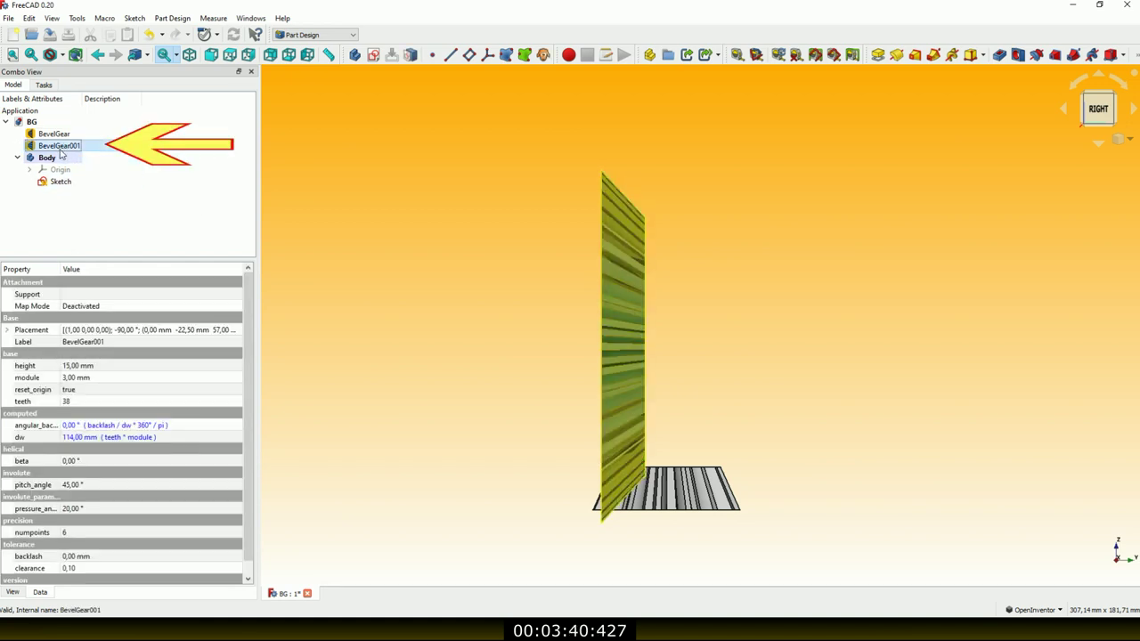
pyautogui.doubleClick(96, 489)
pyautogui.write('90-21,54')
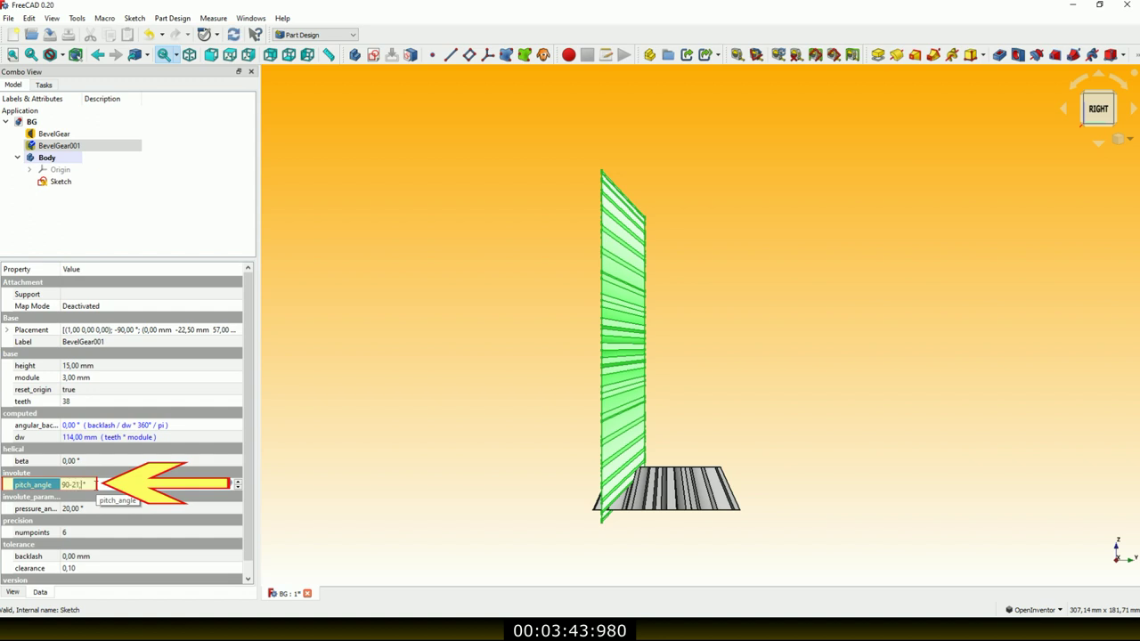
pyautogui.press('Return')
pyautogui.click(208, 216)
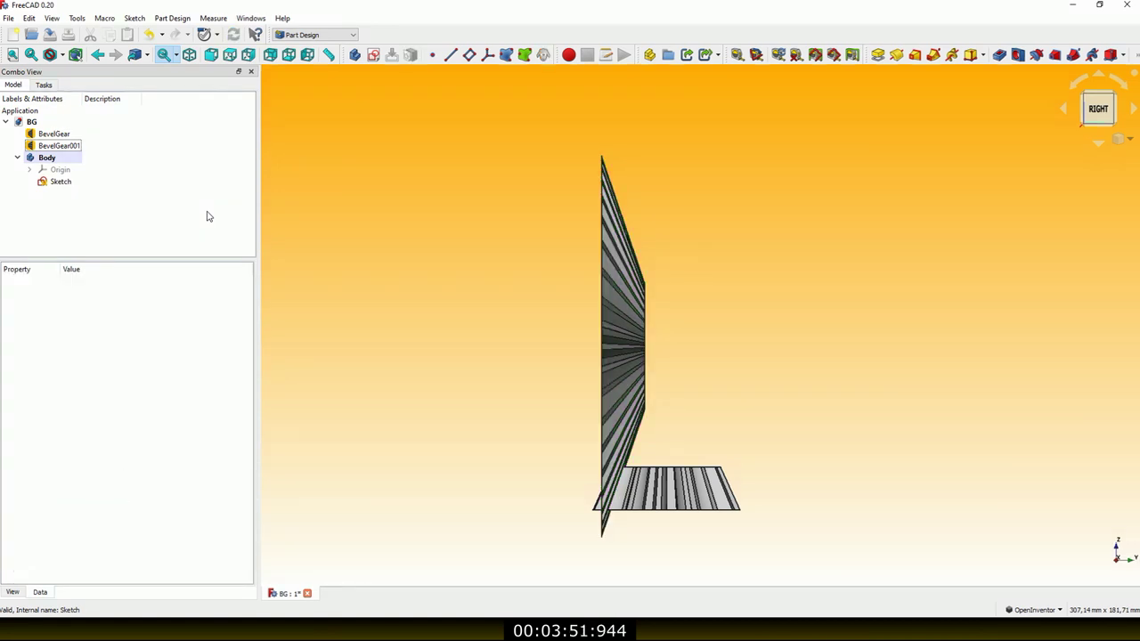
# Change BevelGear's height from 15 mm to 38 mm and orbit to look down on the gears
pyautogui.click(49, 136)
pyautogui.click(110, 365)
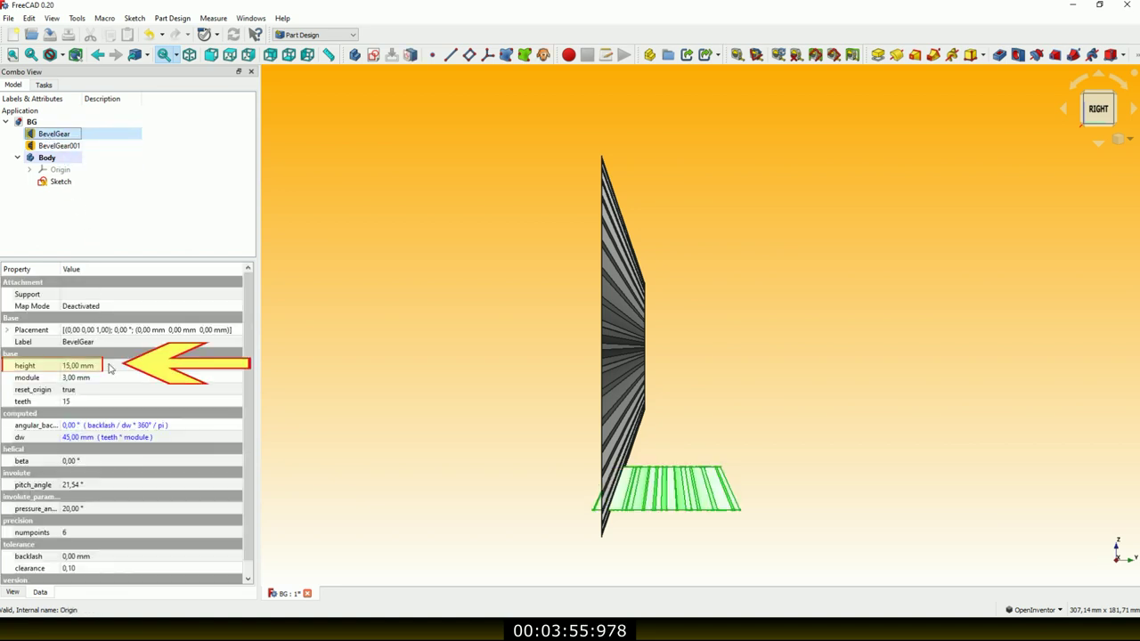
pyautogui.write('38')
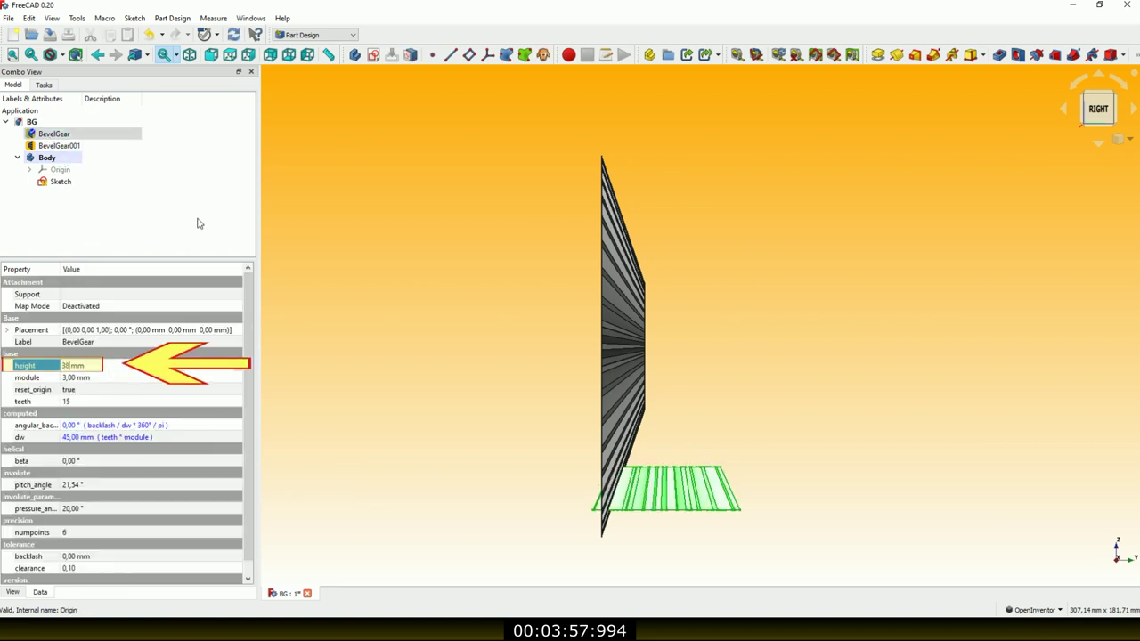
pyautogui.press('Return')
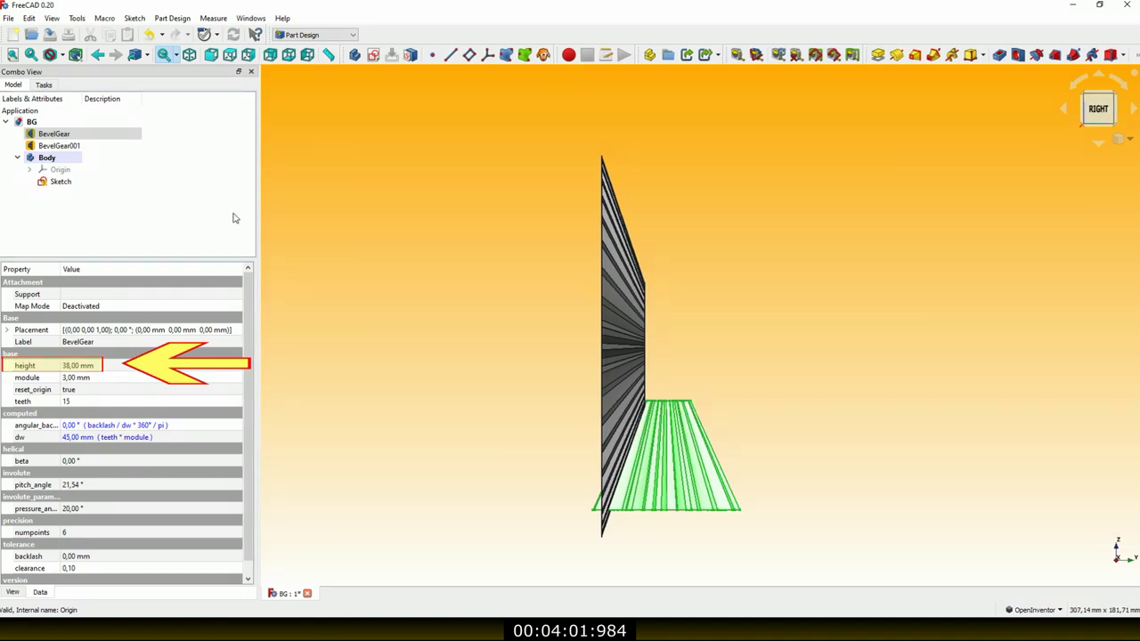
pyautogui.click(203, 221)
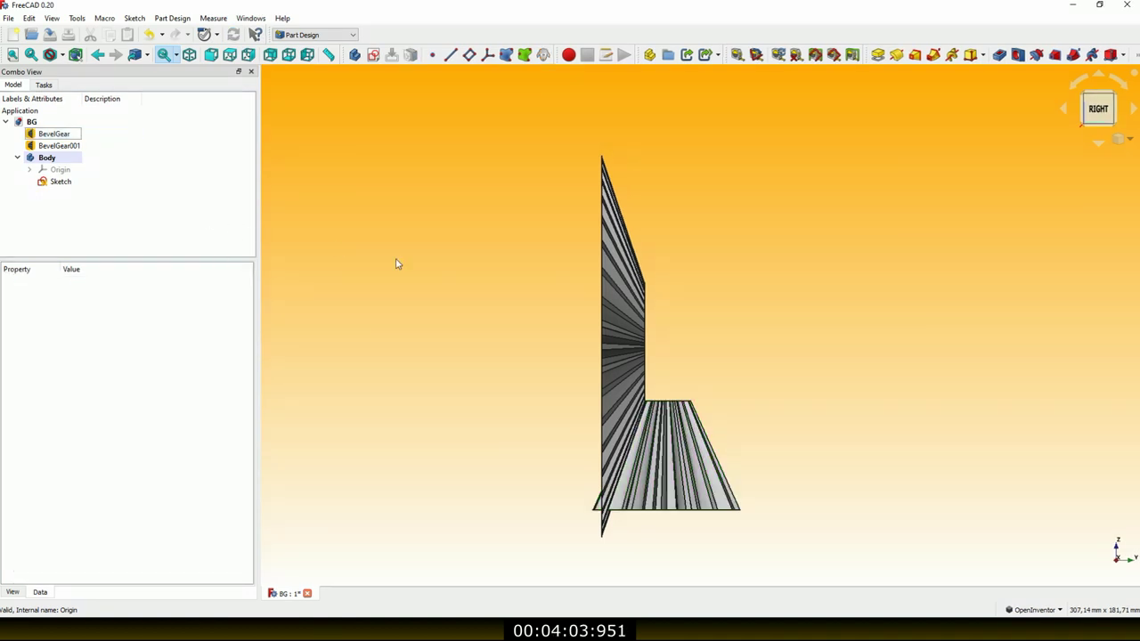
pyautogui.moveTo(610, 273); pyautogui.dragTo(504, 295, button='middle')
# From the top view, zoom and orbit to check the 15- and 38-tooth gear teeth mesh
pyautogui.press('2')
pyautogui.scroll(10, 677, 294)
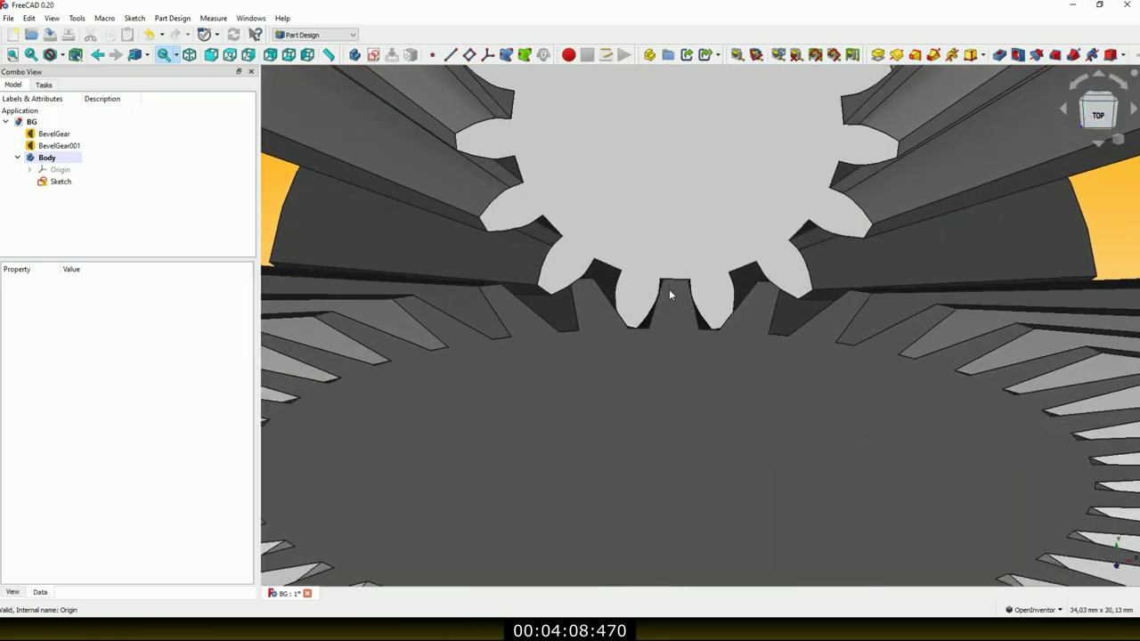
pyautogui.scroll(3, 668, 291)
pyautogui.moveTo(658, 287); pyautogui.dragTo(674, 277, button='middle')
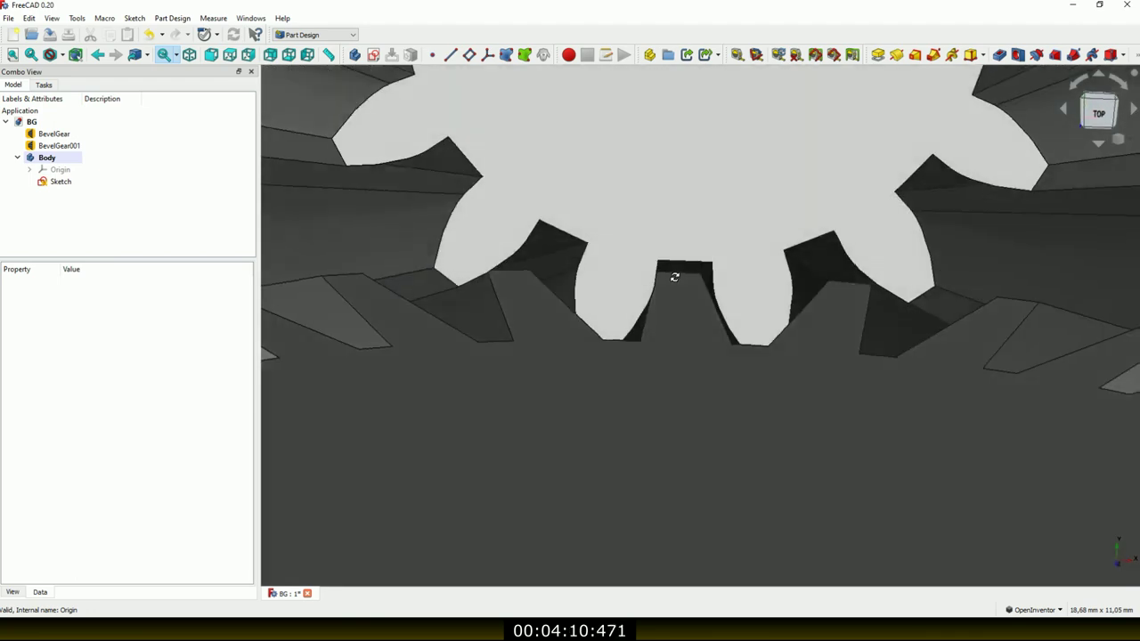
pyautogui.moveTo(674, 277)
pyautogui.mouseDown()
pyautogui.moveTo(662, 280)
pyautogui.moveTo(678, 296)
pyautogui.mouseUp()
pyautogui.moveTo(678, 296)
pyautogui.mouseDown(button='middle')
pyautogui.moveTo(682, 331)
pyautogui.moveTo(709, 303)
pyautogui.moveTo(661, 275)
pyautogui.moveTo(597, 290)
pyautogui.moveTo(684, 293)
pyautogui.moveTo(679, 272)
pyautogui.moveTo(865, 501)
pyautogui.mouseUp(button='middle')
pyautogui.scroll(-5, 680, 273)
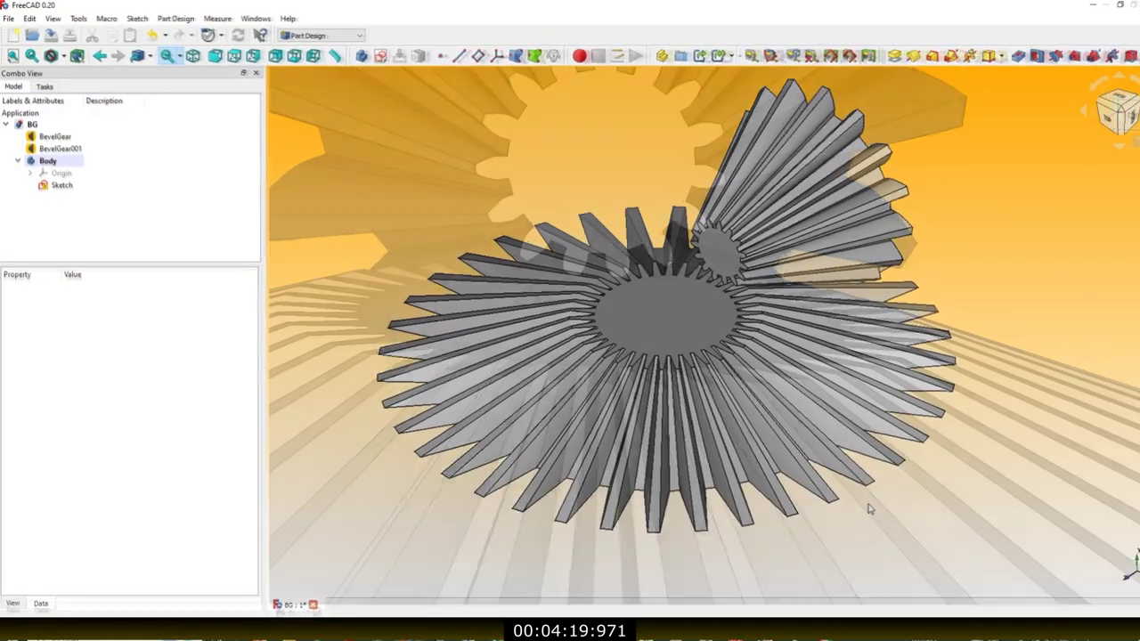
pyautogui.scroll(-2, 864, 501)
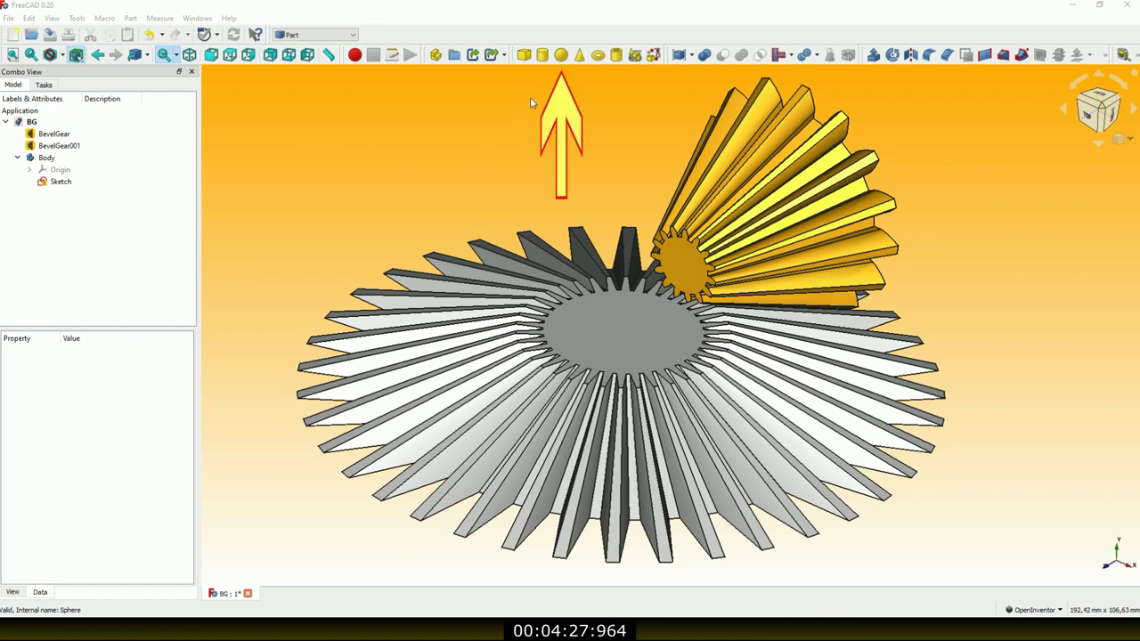
# Add a sphere with a radius of 23,5 mm
pyautogui.click(561, 56)
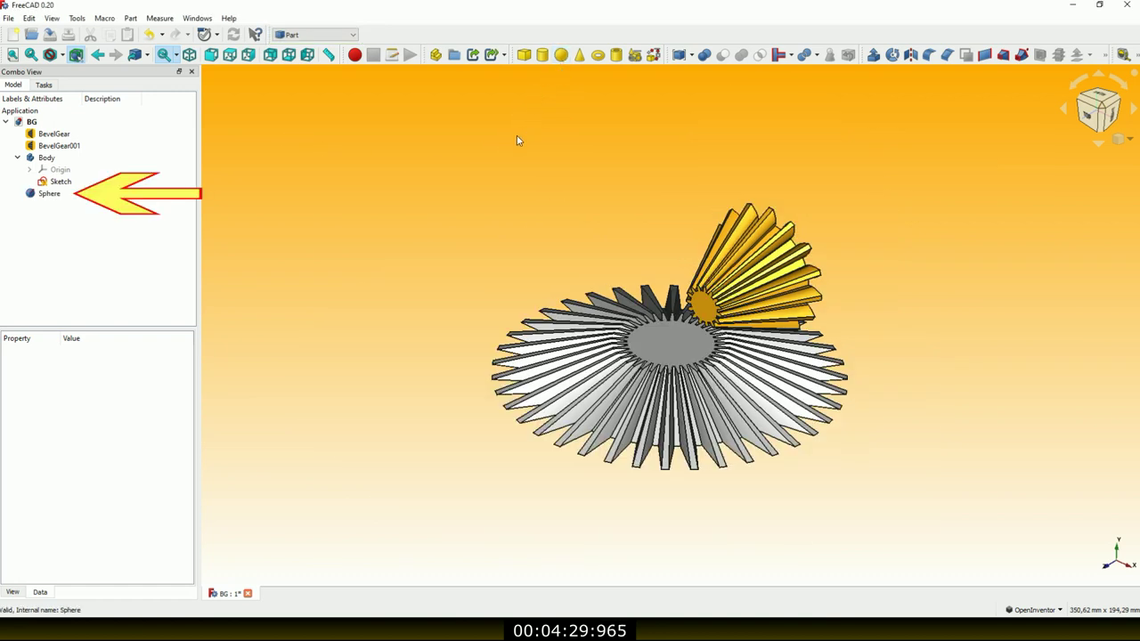
pyautogui.click(36, 197)
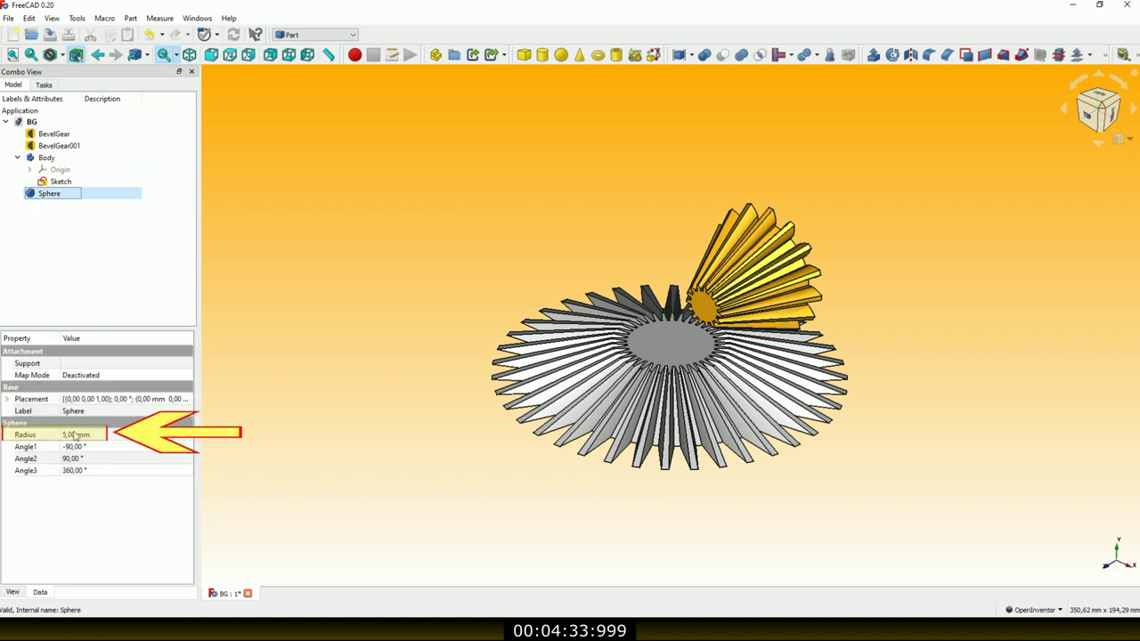
pyautogui.click(98, 435)
pyautogui.write('23,5')
pyautogui.press('Return')
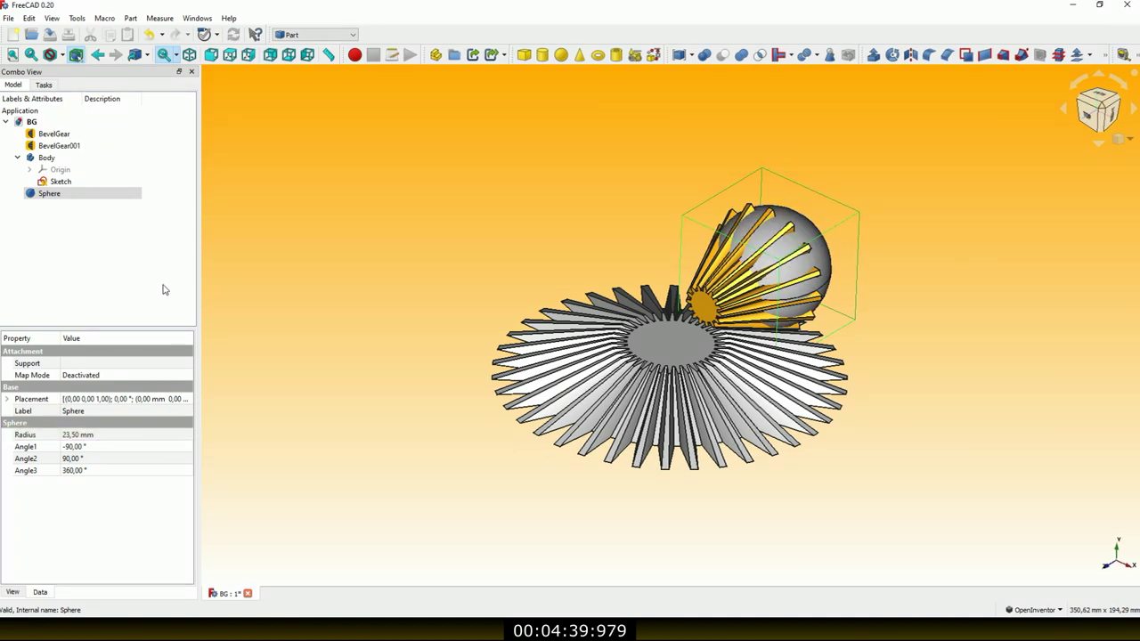
# Move the sphere's placement to Z 57 mm over the large gear's centre
pyautogui.click(188, 405)
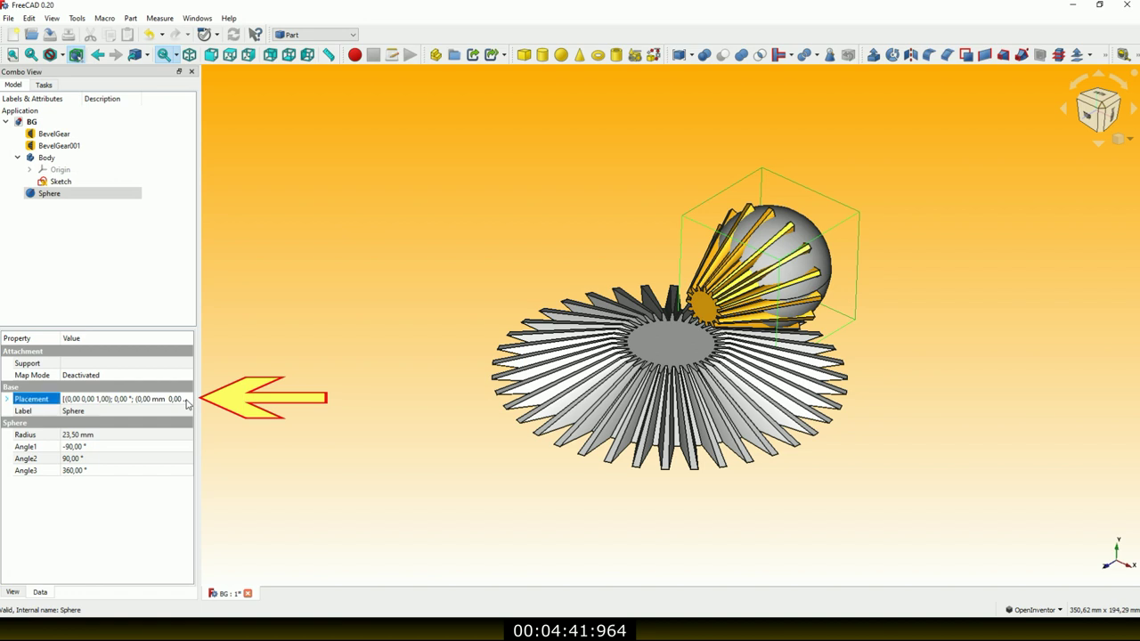
pyautogui.click(187, 400)
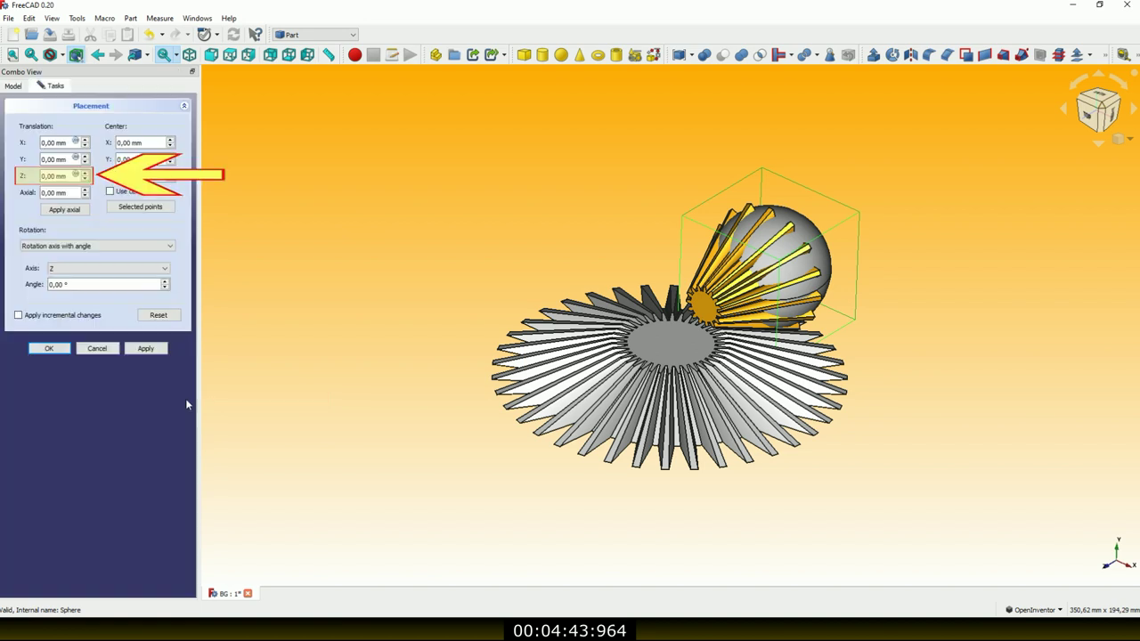
pyautogui.doubleClick(43, 176)
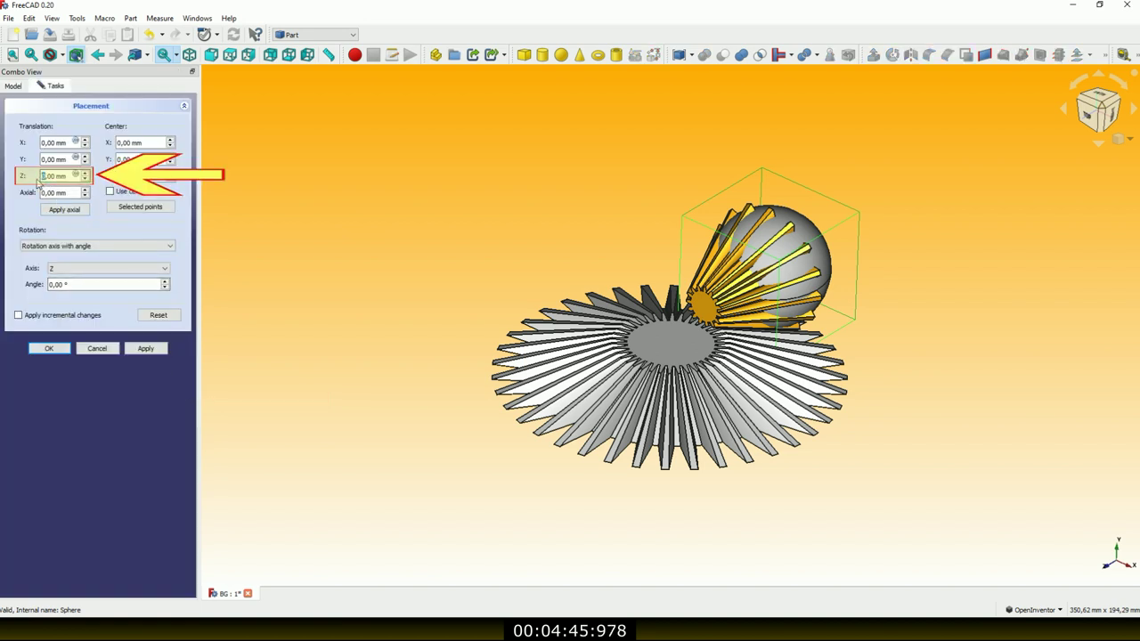
pyautogui.write('57')
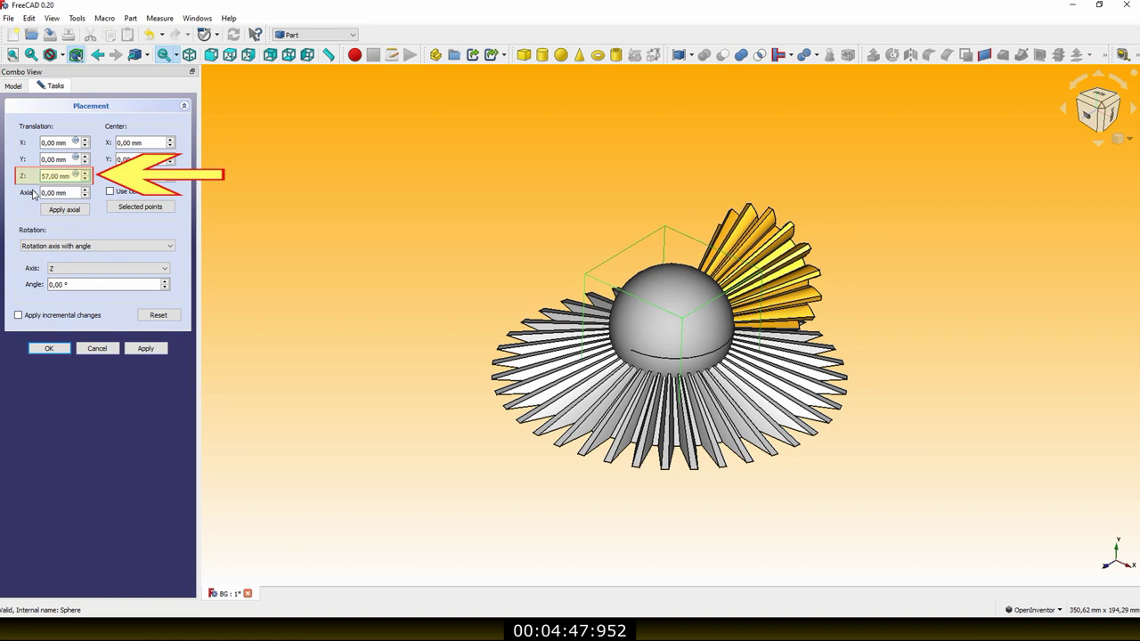
pyautogui.click(47, 350)
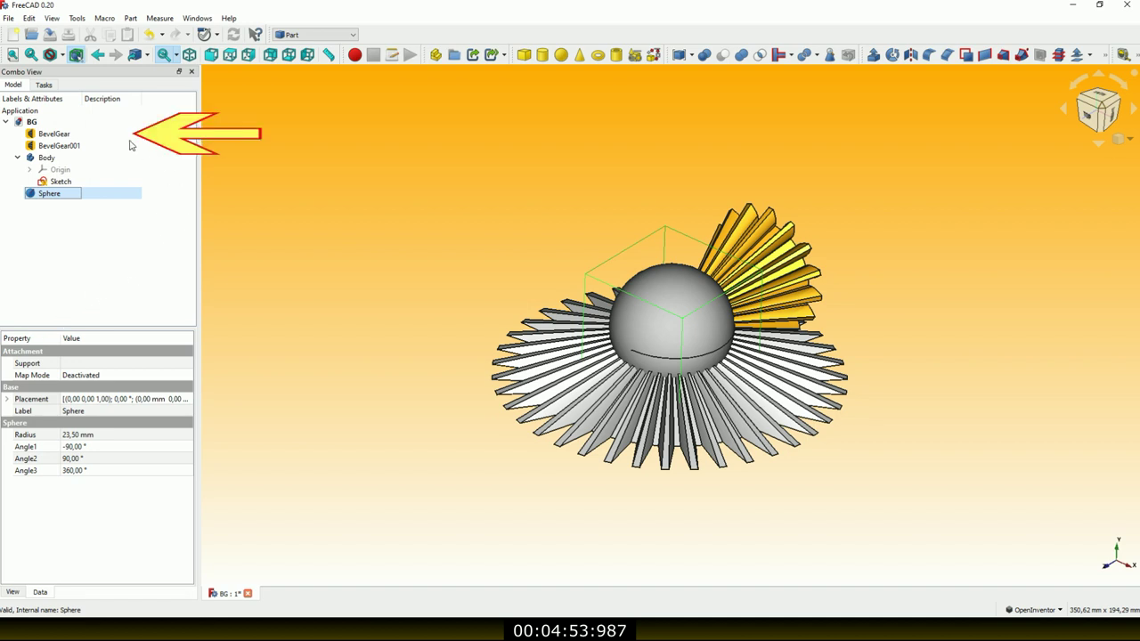
# Cut the Sphere out of BevelGear, then expand the resulting Cut in the tree
pyautogui.click(81, 137)
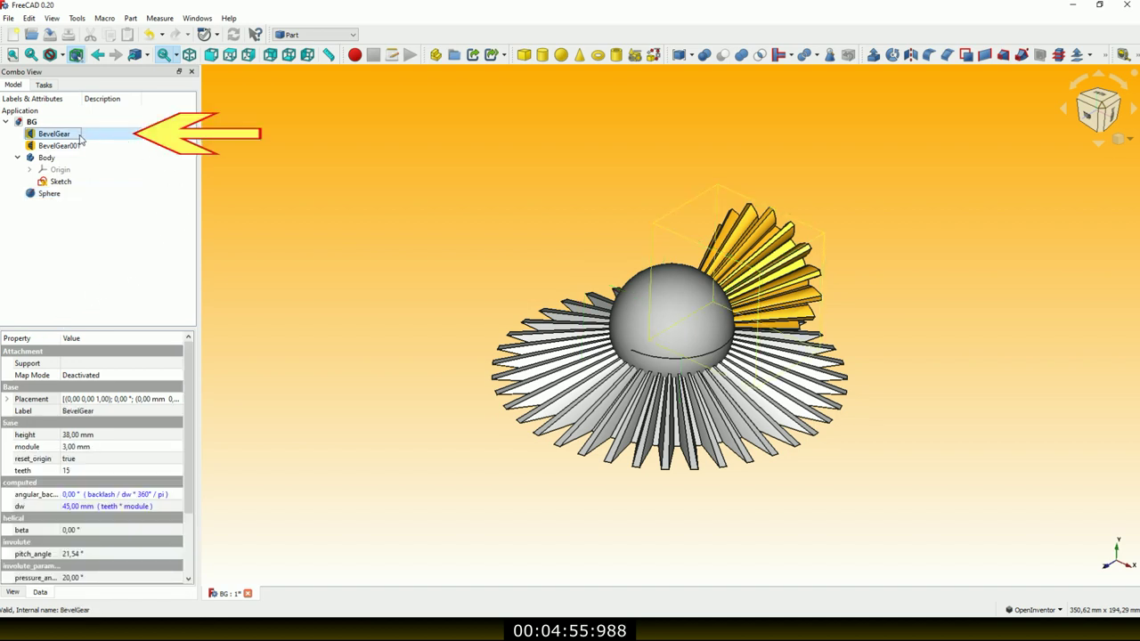
pyautogui.keyDown('ctrl'); pyautogui.click(29, 194); pyautogui.keyUp('ctrl')
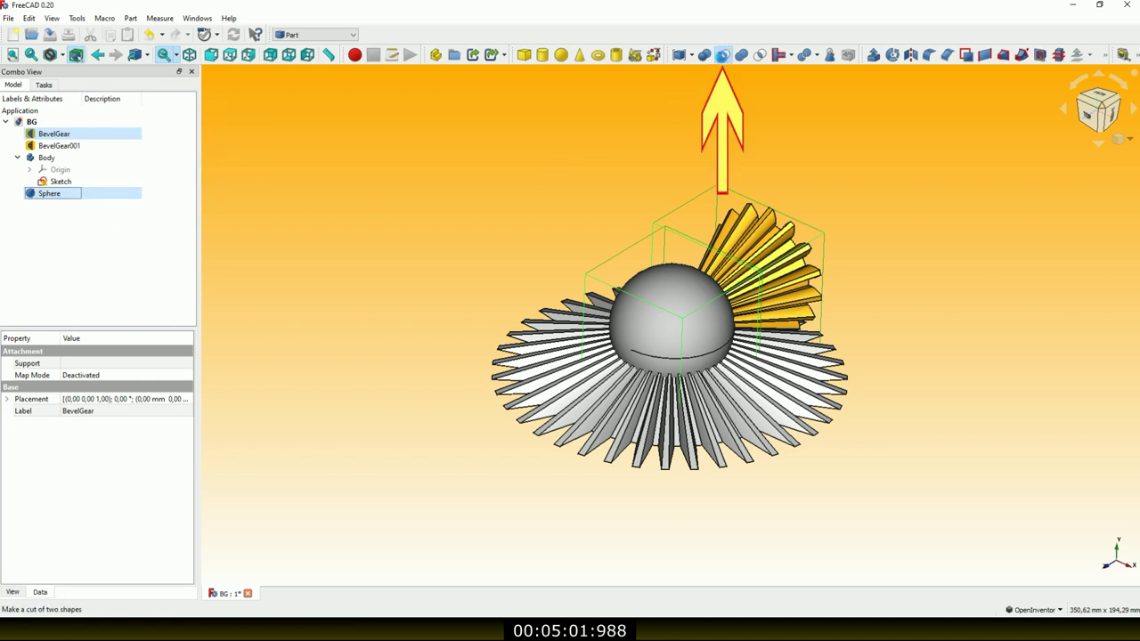
pyautogui.click(722, 54)
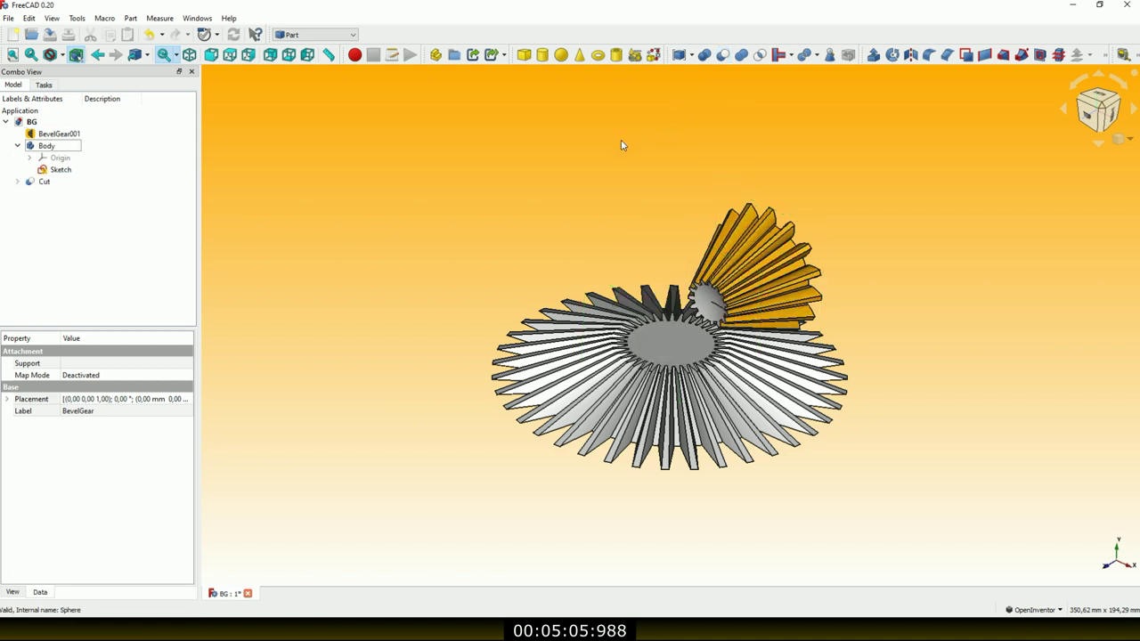
pyautogui.click(16, 182)
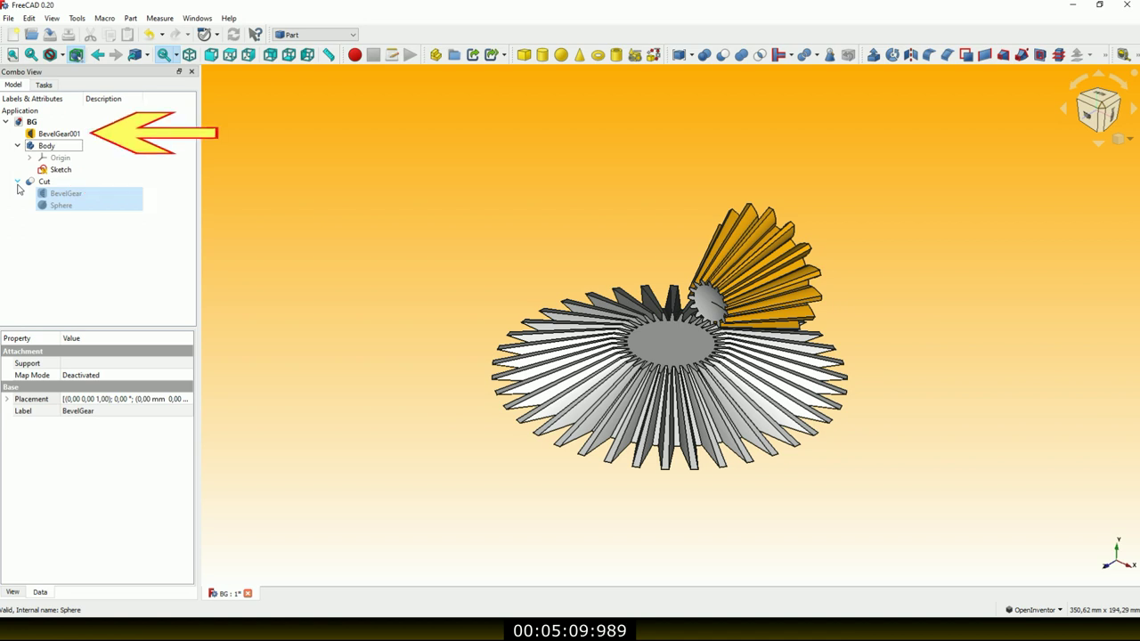
# Cut the Sphere out of BevelGear001 to create Cut001, and expand it to verify
pyautogui.click(70, 136)
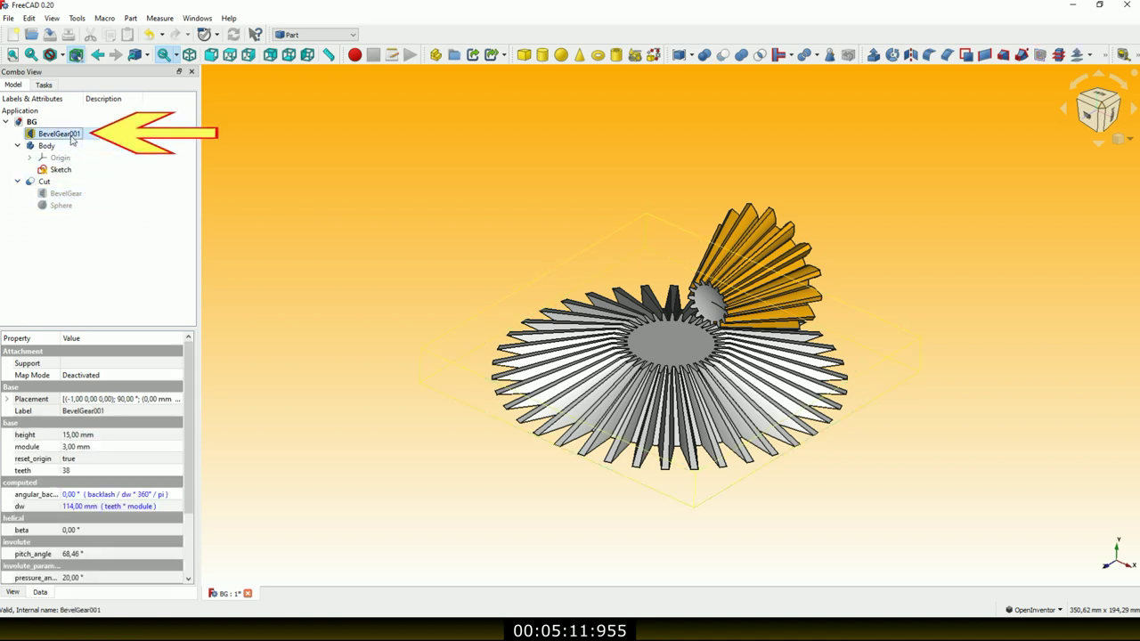
pyautogui.keyDown('ctrl'); pyautogui.click(47, 206); pyautogui.keyUp('ctrl')
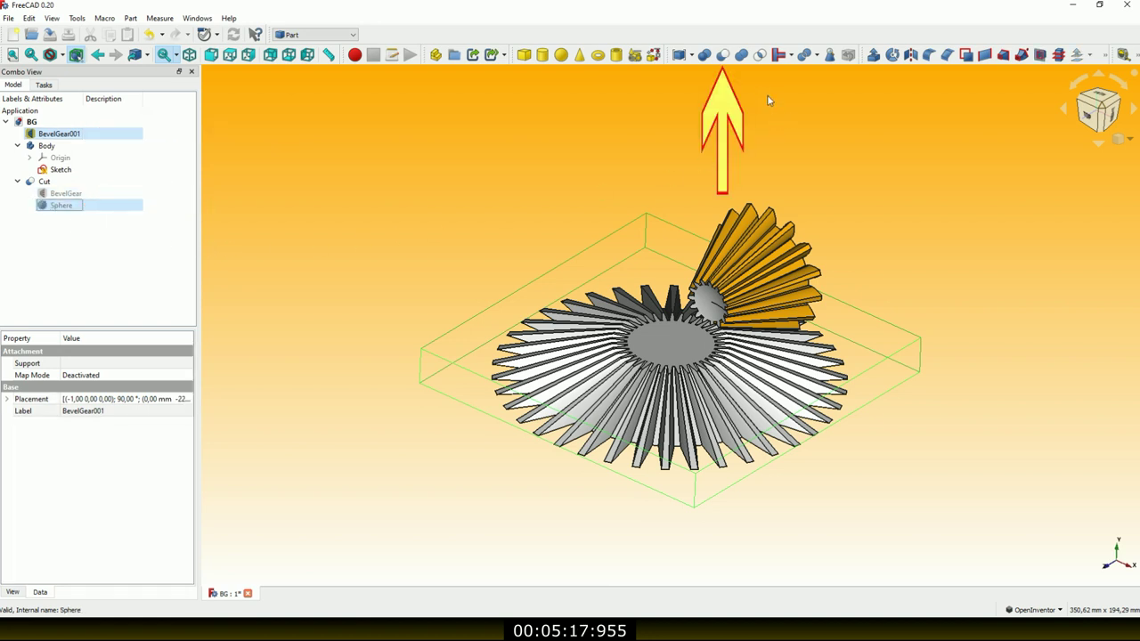
pyautogui.click(723, 56)
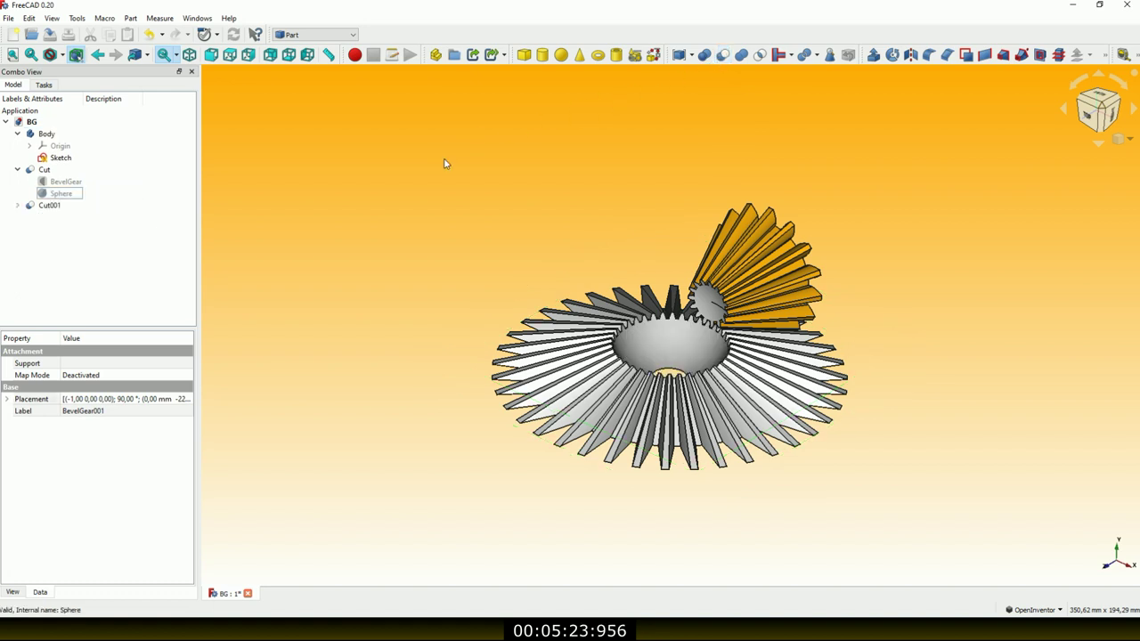
pyautogui.click(16, 205)
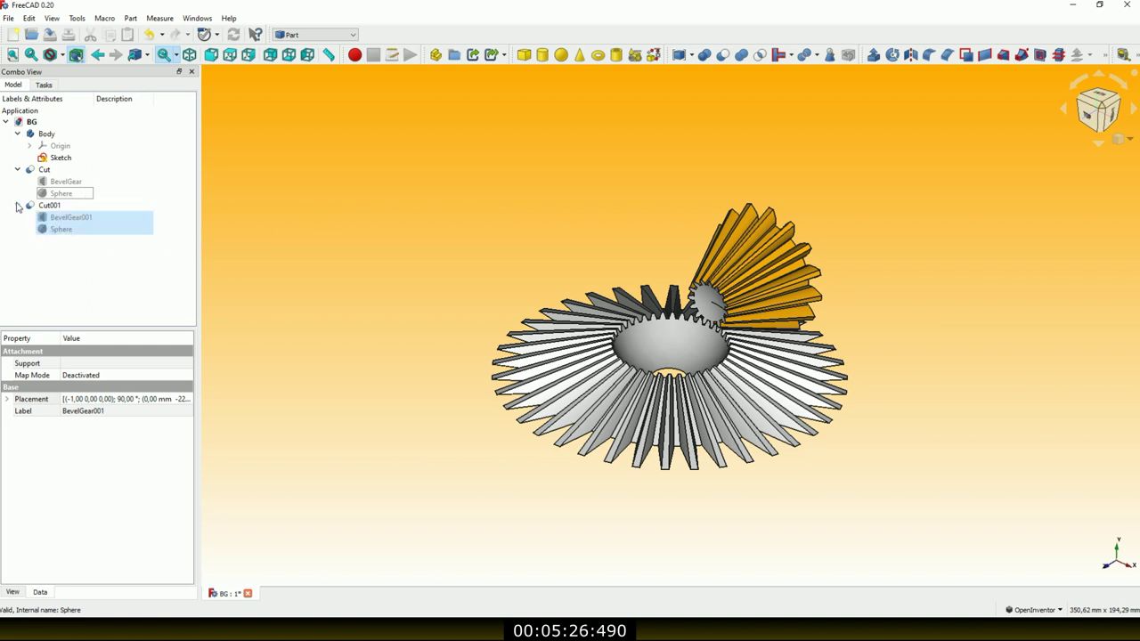
pyautogui.click(181, 273)
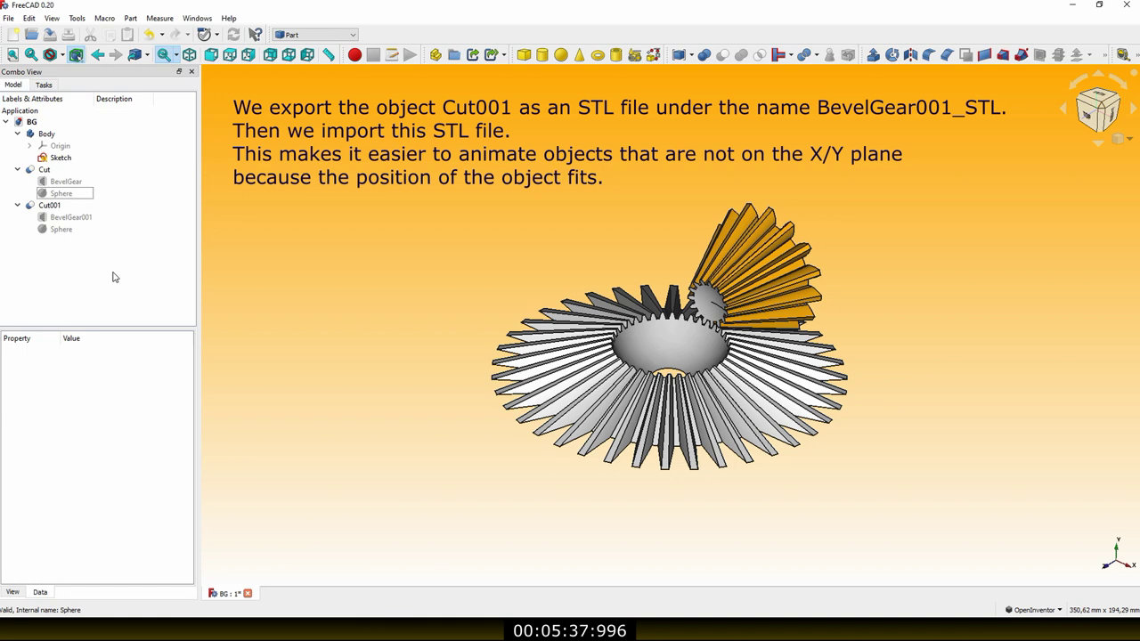
# Export Cut001 as the STL mesh BevelGear001_STL
pyautogui.click(32, 207)
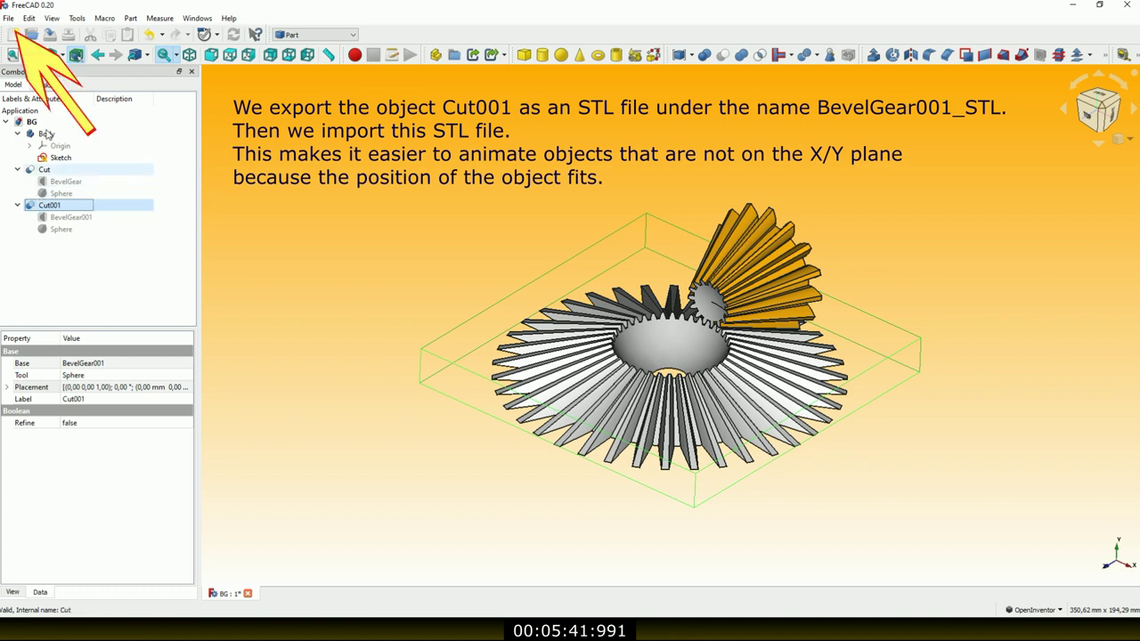
pyautogui.click(9, 18)
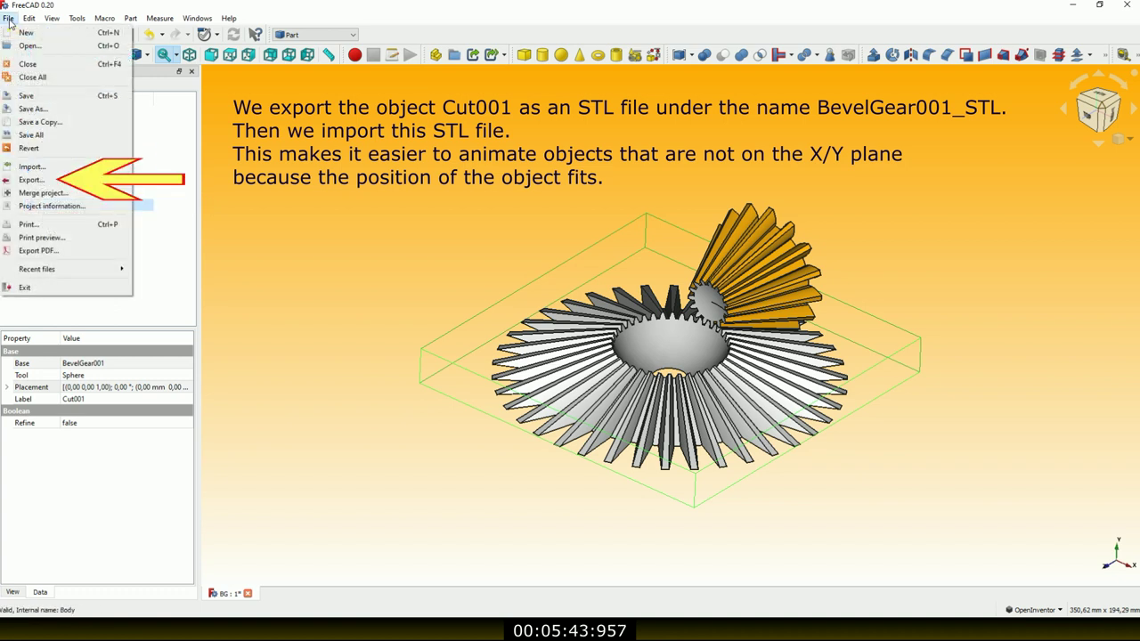
pyautogui.click(31, 179)
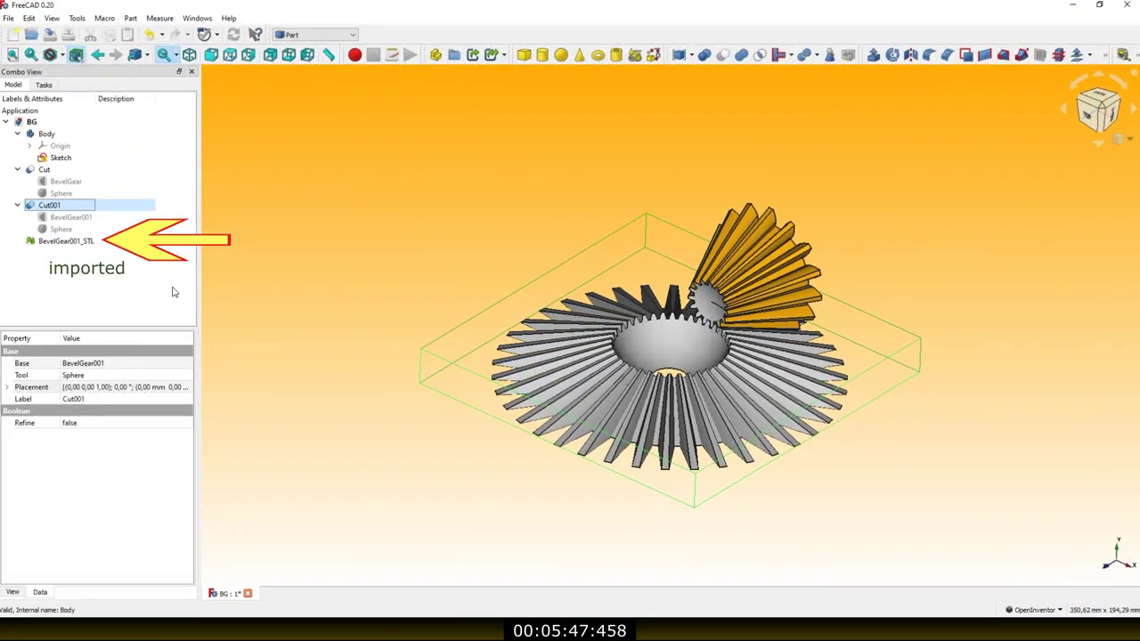
pyautogui.click(174, 292)
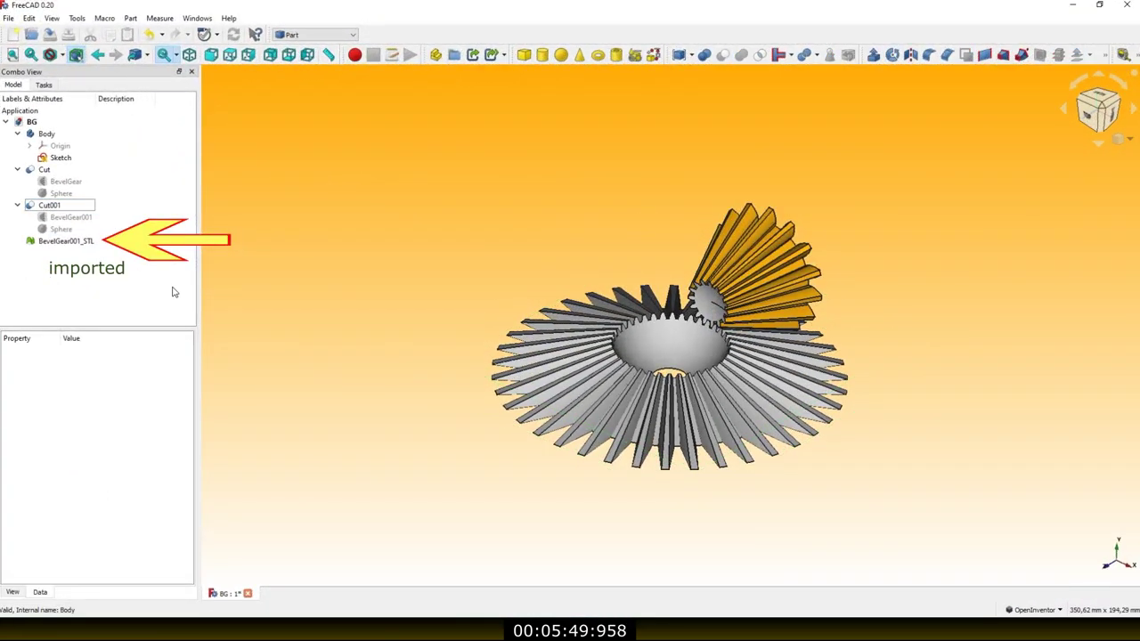
# Hide Cut001 in the 3D view
pyautogui.click(33, 206)
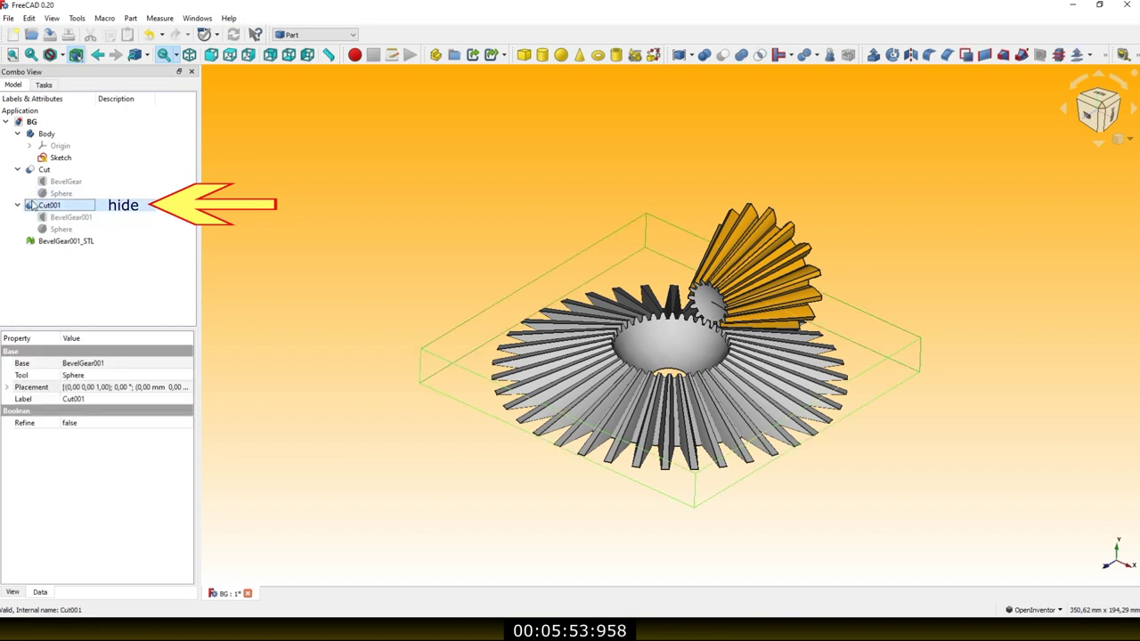
pyautogui.press('space')
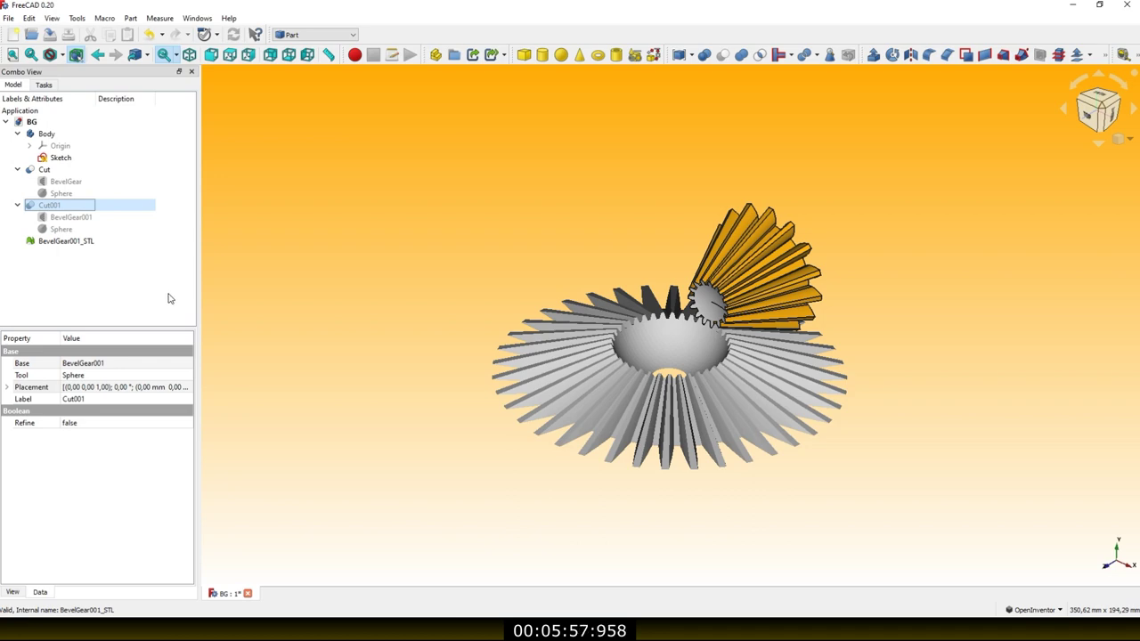
pyautogui.click(170, 298)
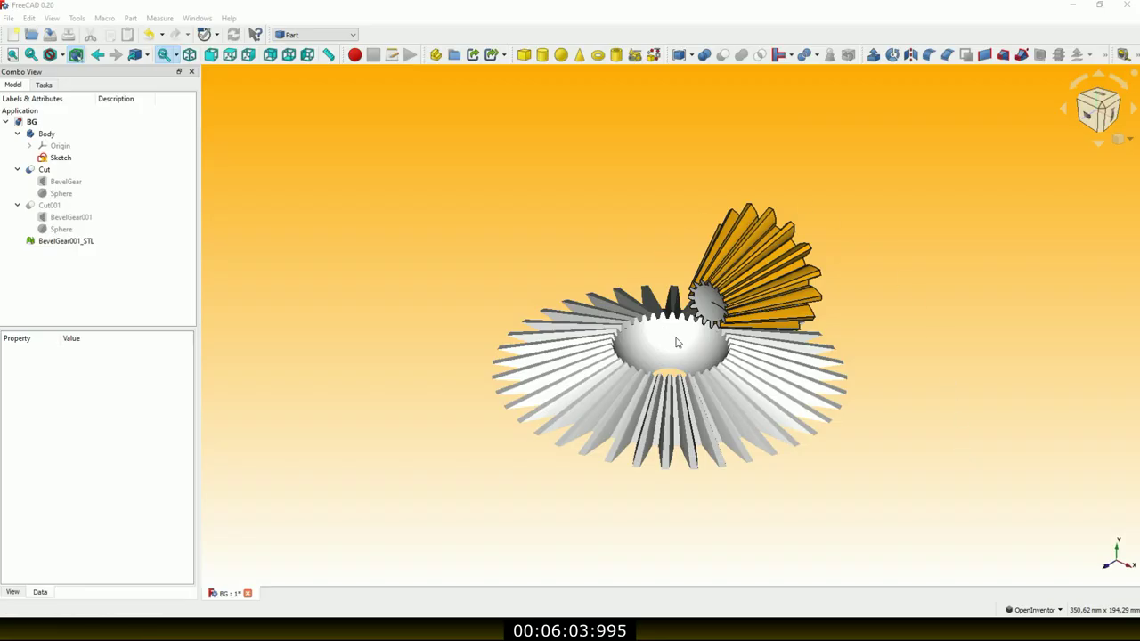
# Zoom in and orbit so the meshing gear teeth face the camera
pyautogui.scroll(3, 708, 328)
pyautogui.scroll(5, 722, 317)
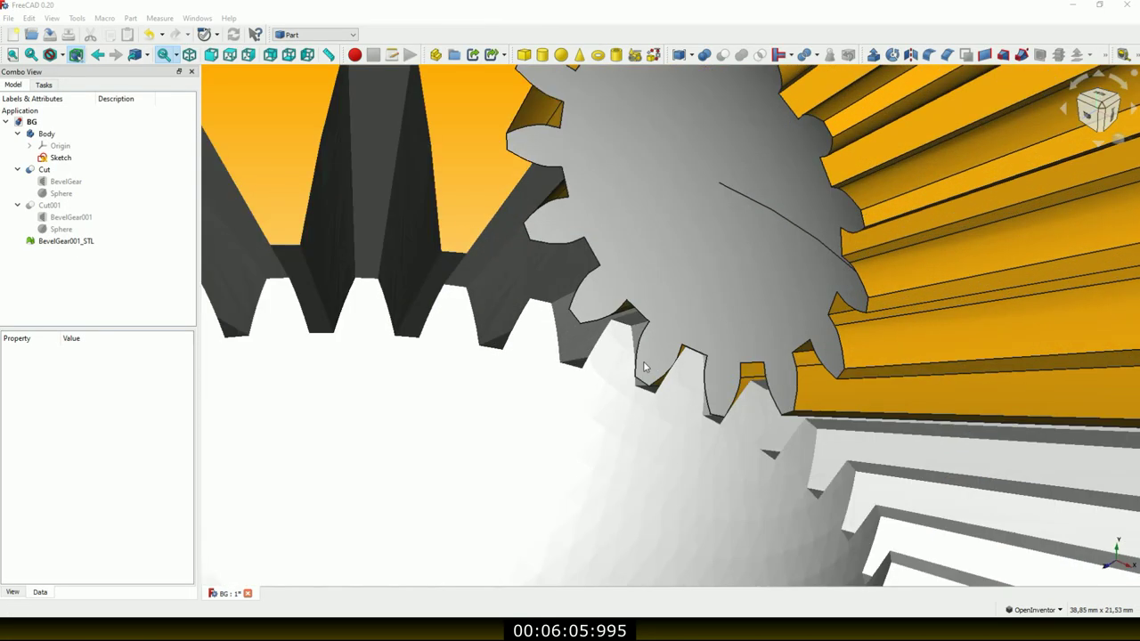
pyautogui.moveTo(620, 418)
pyautogui.mouseDown()
pyautogui.moveTo(736, 407)
pyautogui.moveTo(750, 388)
pyautogui.mouseUp()
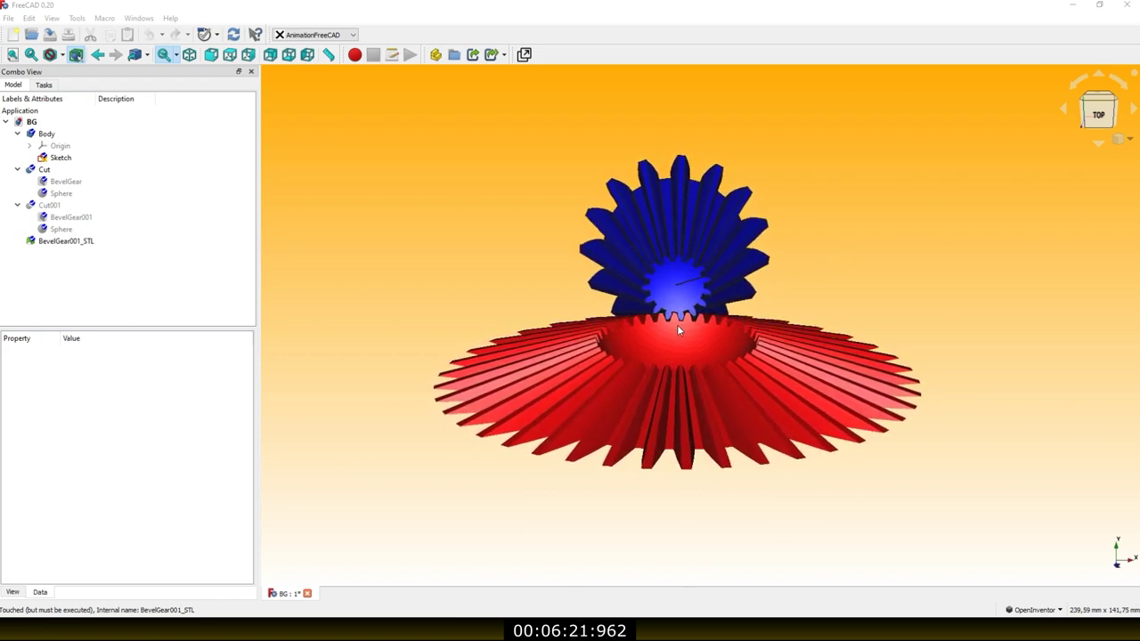
pyautogui.scroll(3, 677, 328)
pyautogui.scroll(2, 676, 329)
pyautogui.scroll(3, 682, 299)
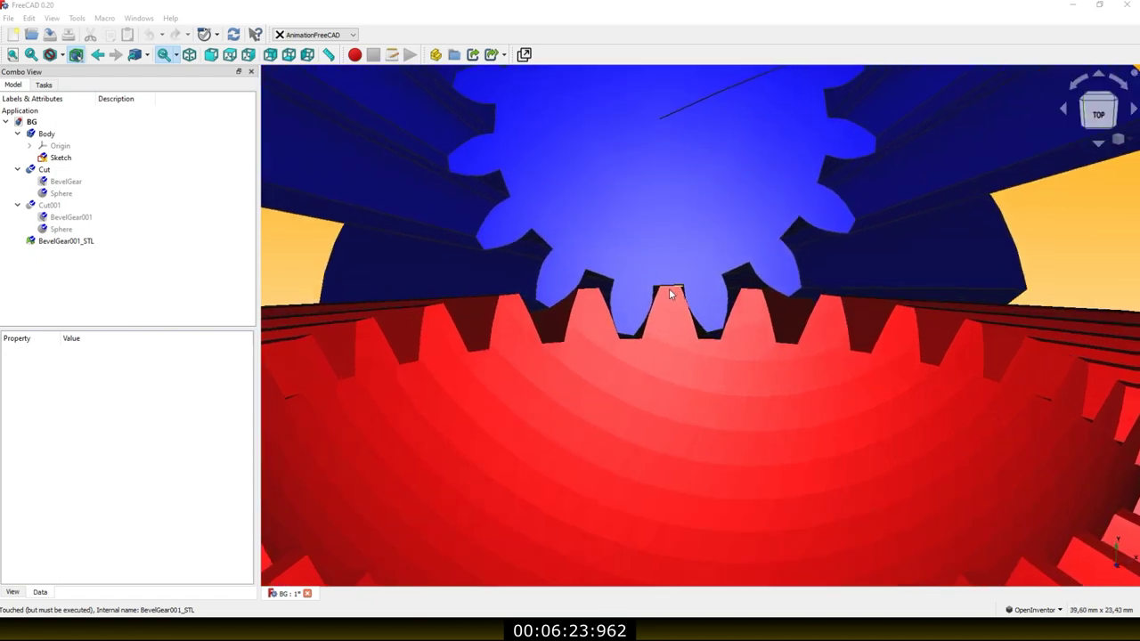
pyautogui.scroll(3, 677, 296)
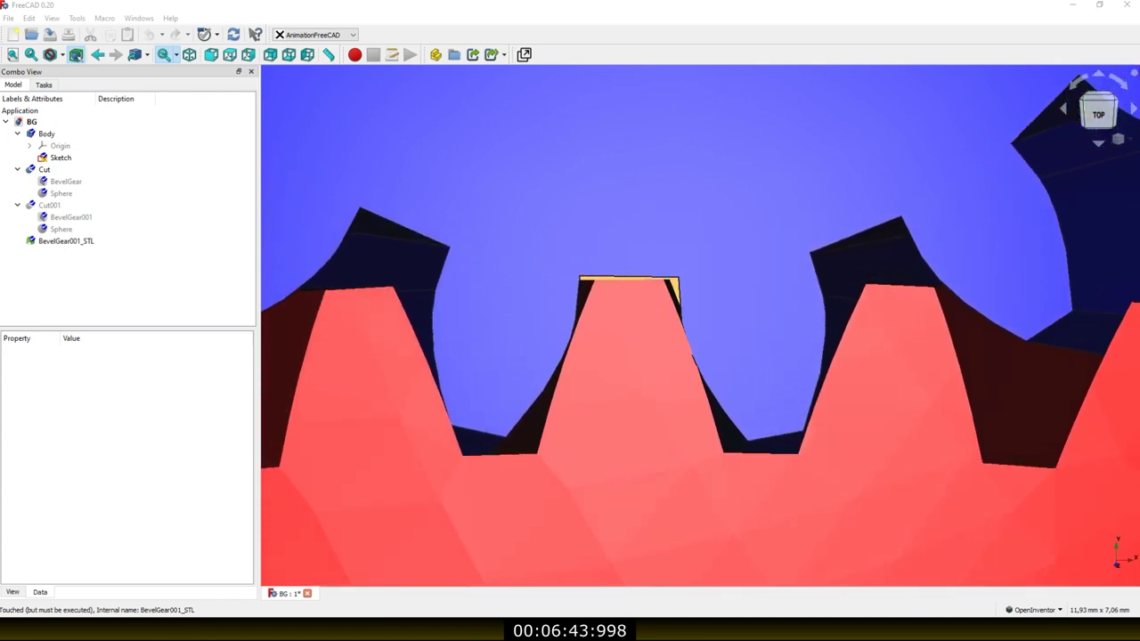
pyautogui.scroll(-2, 681, 378)
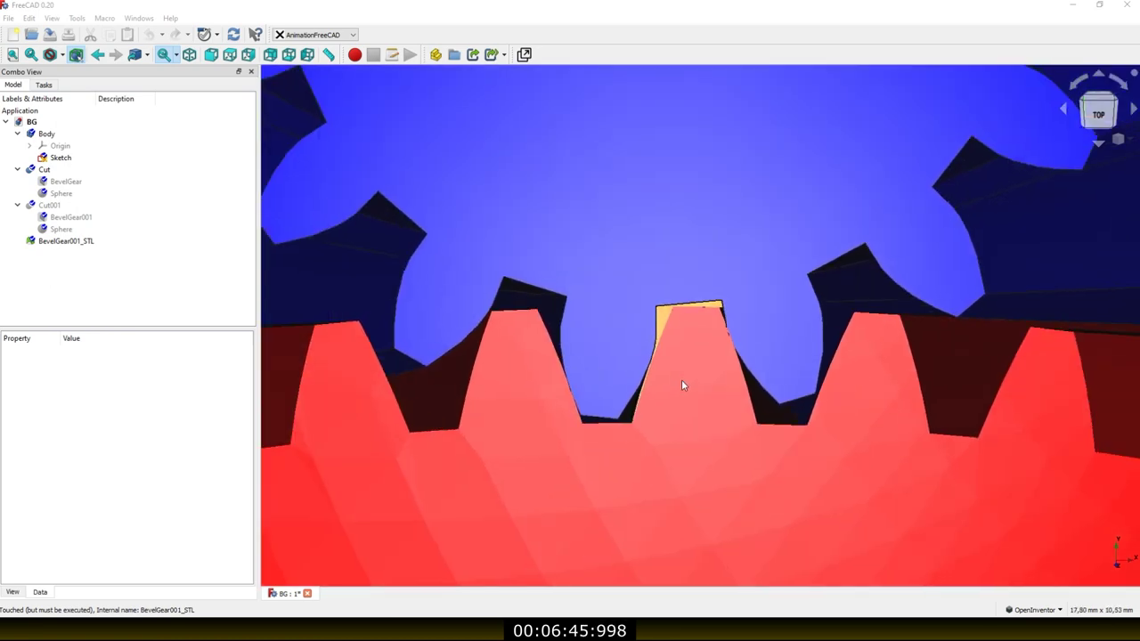
pyautogui.scroll(-3, 682, 391)
pyautogui.scroll(-2, 684, 393)
pyautogui.scroll(-2, 686, 396)
pyautogui.scroll(-3, 685, 397)
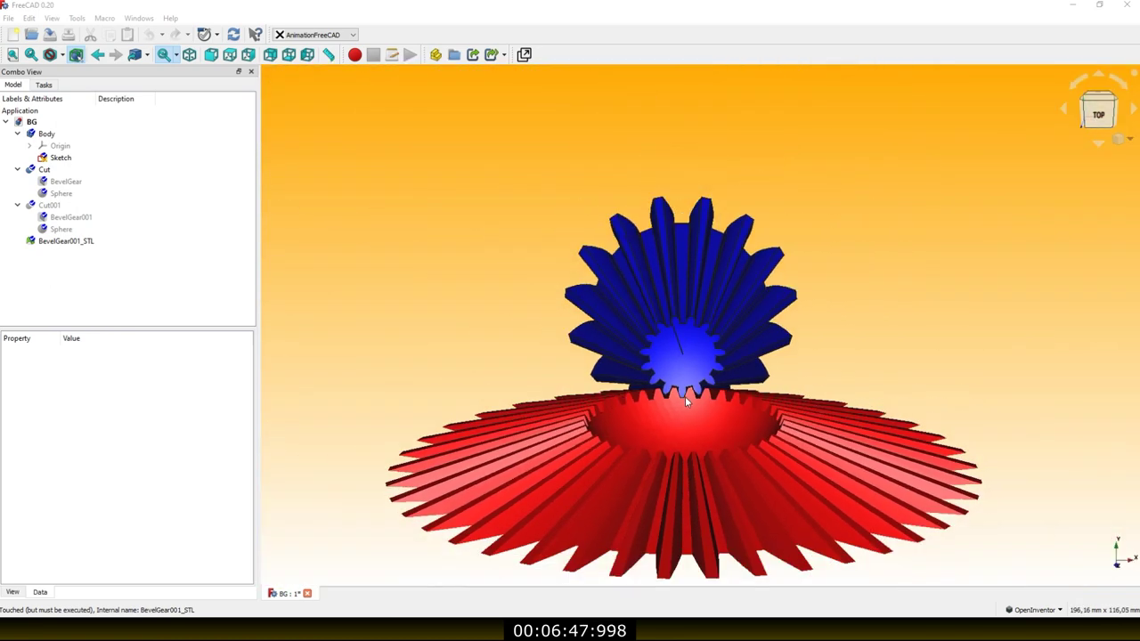
pyautogui.scroll(-1, 684, 397)
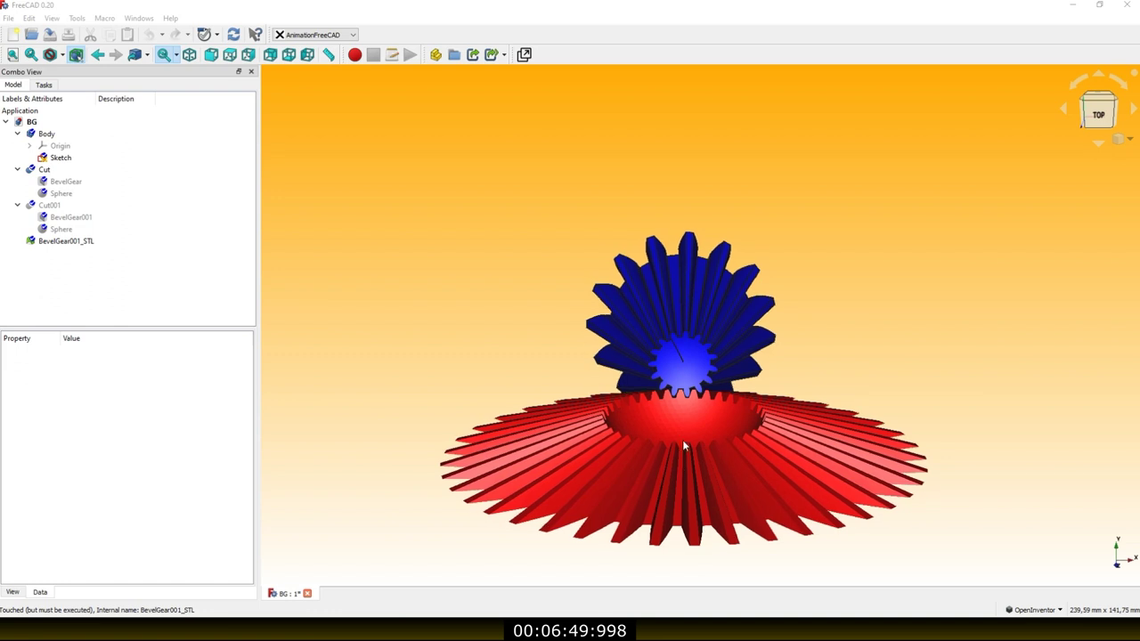
pyautogui.scroll(1, 687, 570)
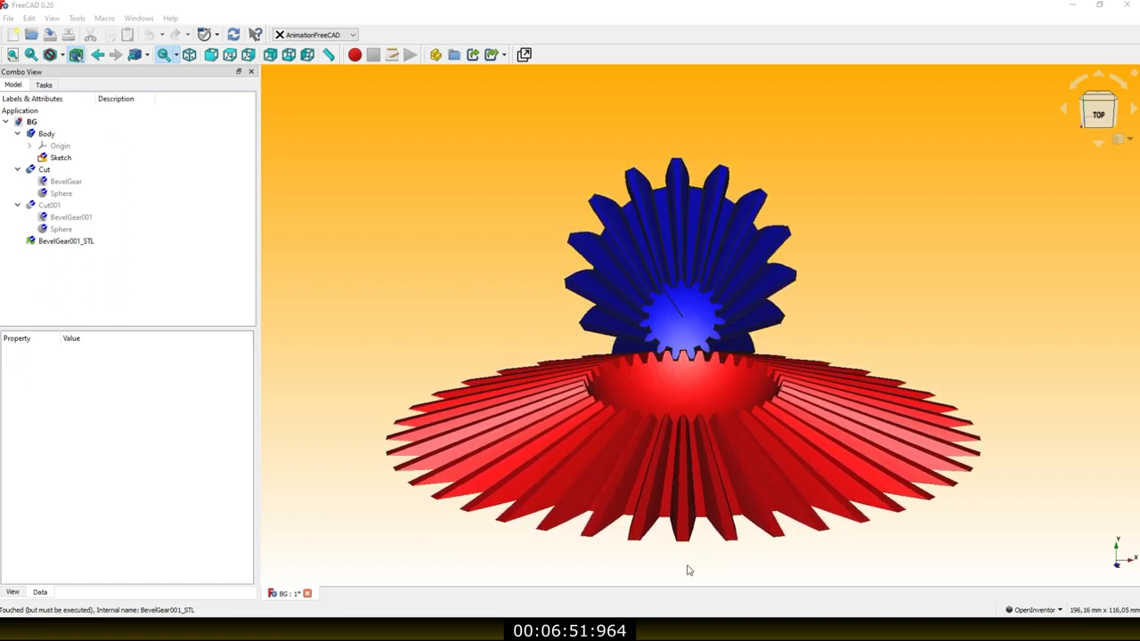